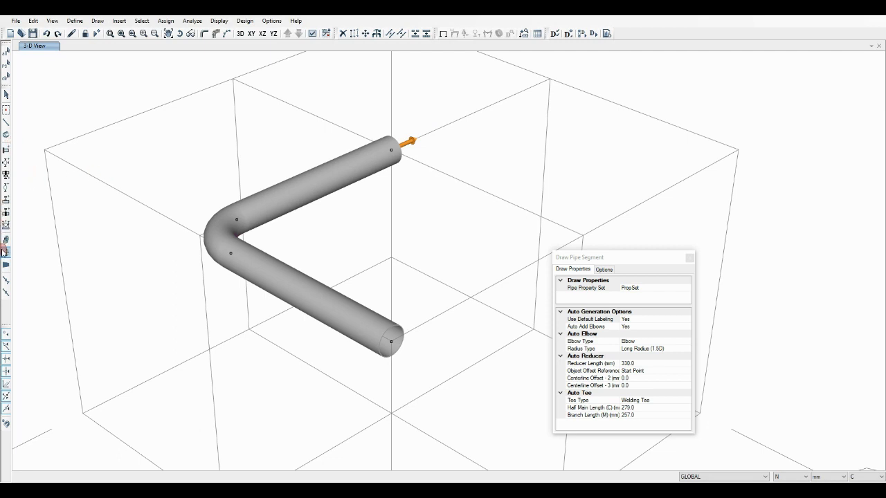
# Draw an I Only flange with FlangeProp at the pipe's far end, grid point (3000, 3000, 4000), using End Point as the object offset reference
pyautogui.click(4, 251)
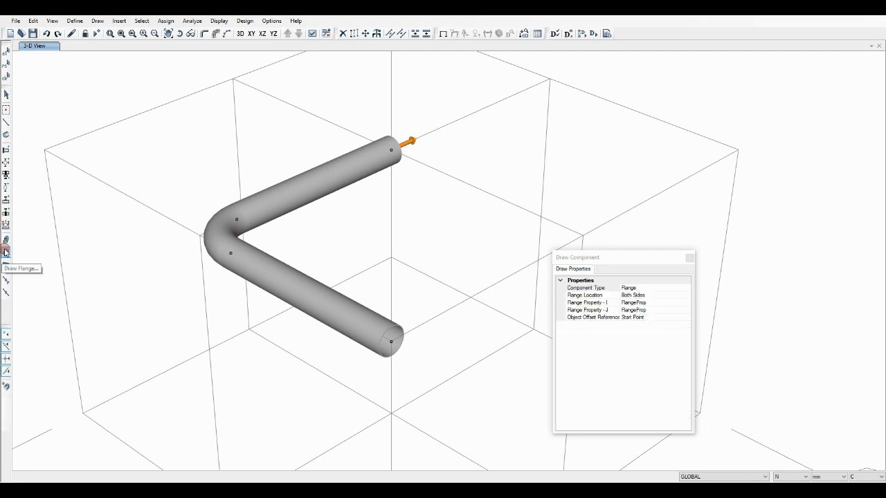
pyautogui.click(678, 295)
pyautogui.click(686, 296)
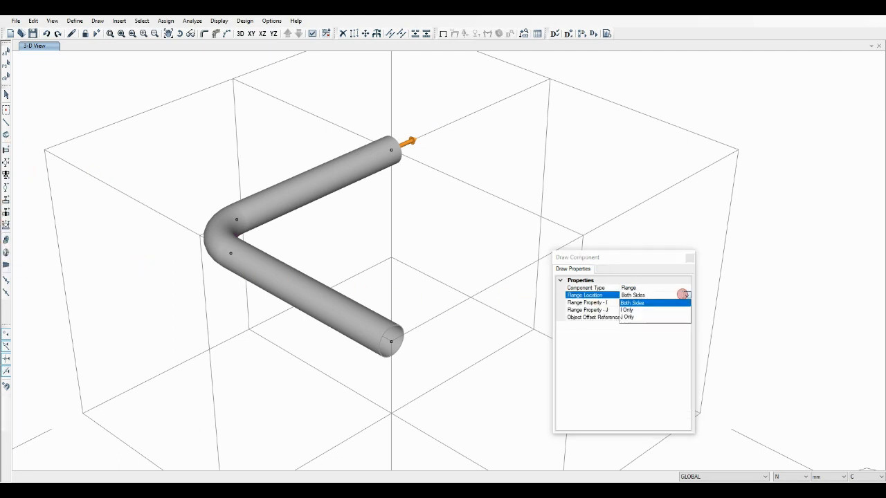
pyautogui.click(627, 311)
pyautogui.click(686, 310)
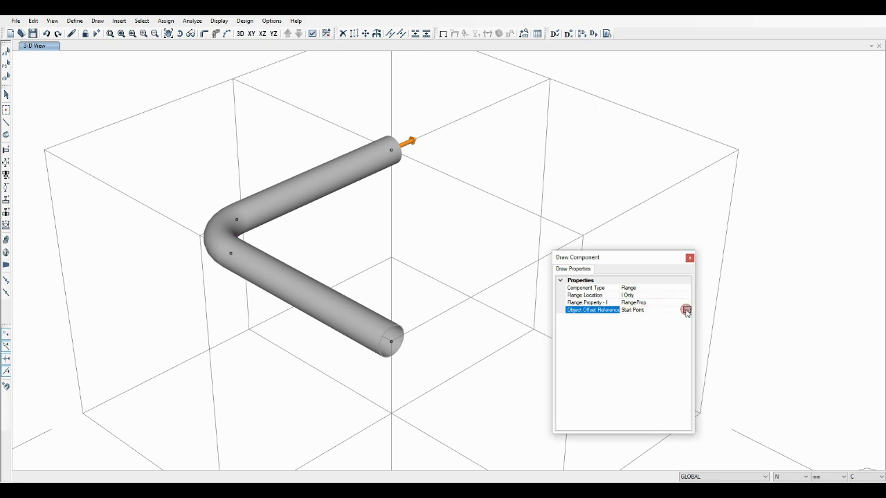
pyautogui.click(686, 310)
pyautogui.click(633, 330)
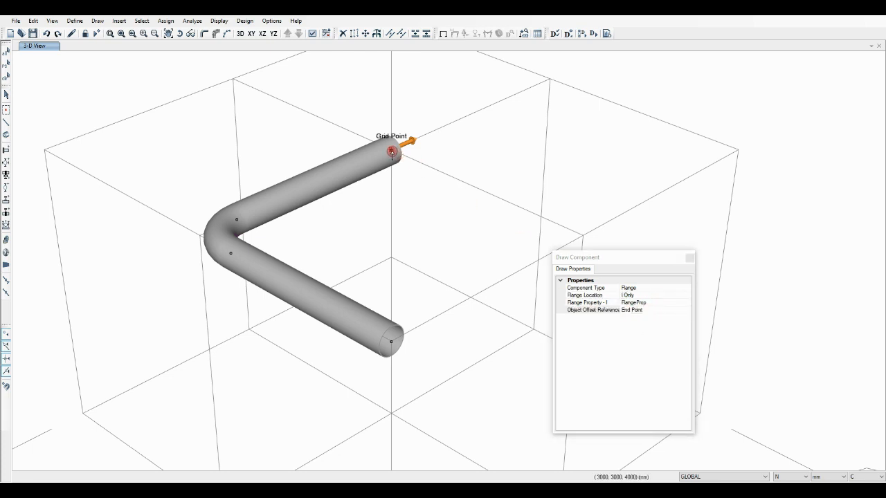
pyautogui.click(391, 151)
pyautogui.click(470, 279)
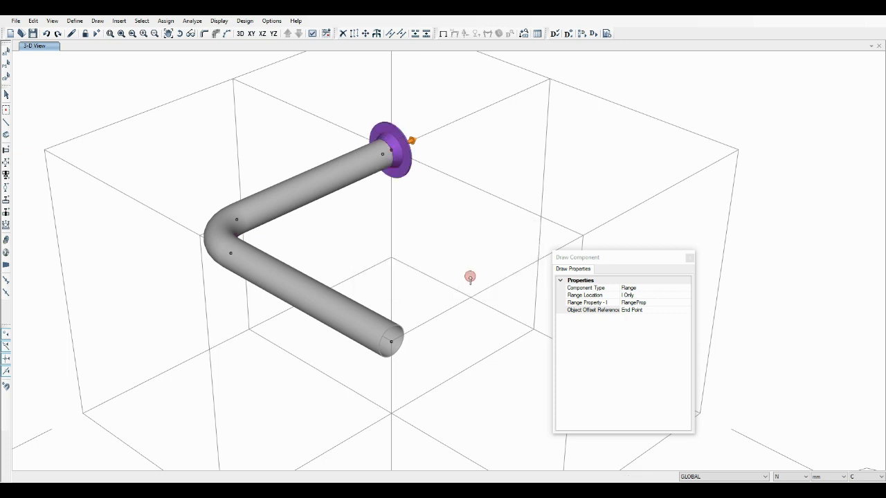
# Add a copy of the PSEC1 pipe section and name it nozz
pyautogui.click(74, 20)
pyautogui.click(98, 47)
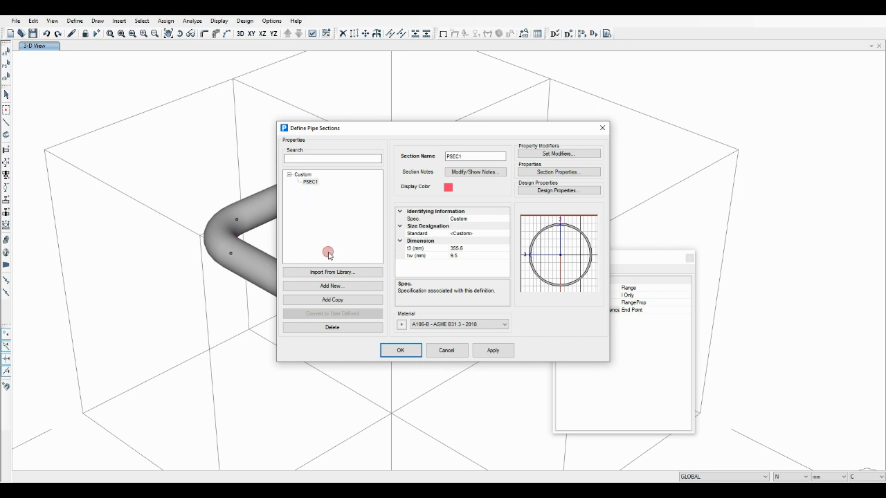
pyautogui.click(332, 300)
pyautogui.moveTo(474, 157); pyautogui.dragTo(446, 156)
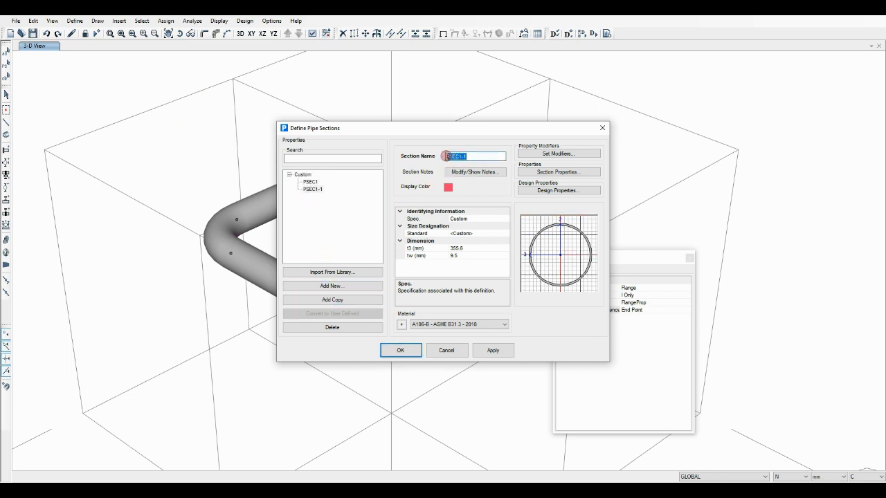
pyautogui.write('nozz')
# Set the nozz section's size standard to NPS with schedule 80 and apply the definition
pyautogui.click(497, 234)
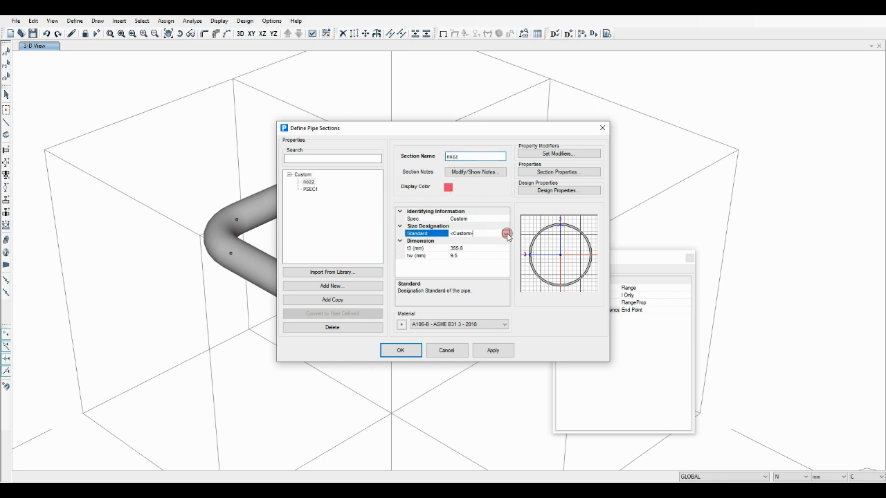
pyautogui.click(504, 234)
pyautogui.click(456, 248)
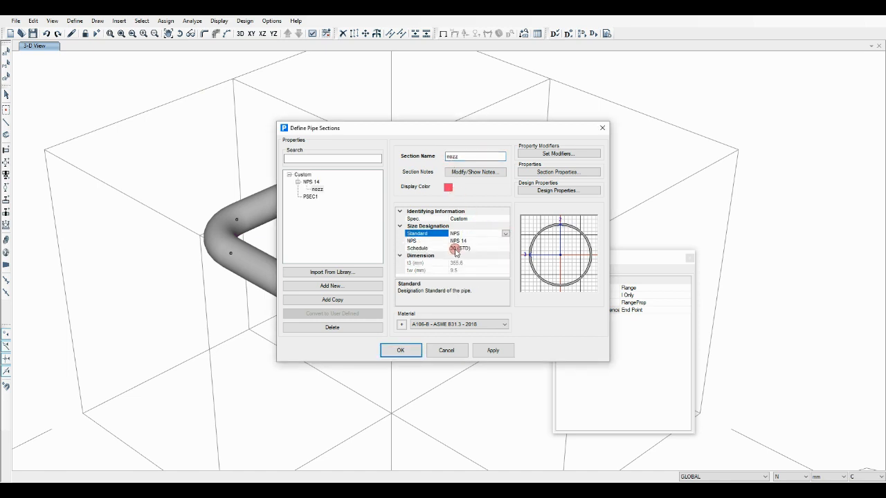
pyautogui.click(455, 249)
pyautogui.click(505, 247)
pyautogui.moveTo(506, 266); pyautogui.dragTo(506, 294)
pyautogui.click(456, 325)
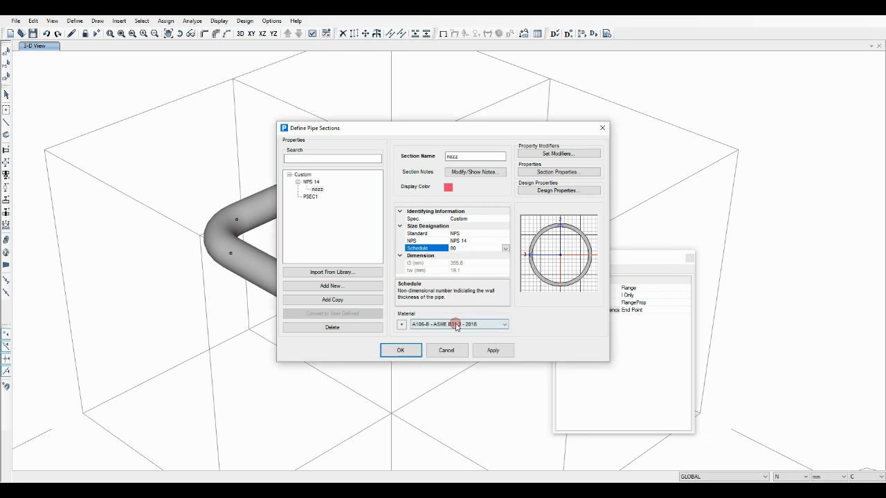
pyautogui.click(492, 349)
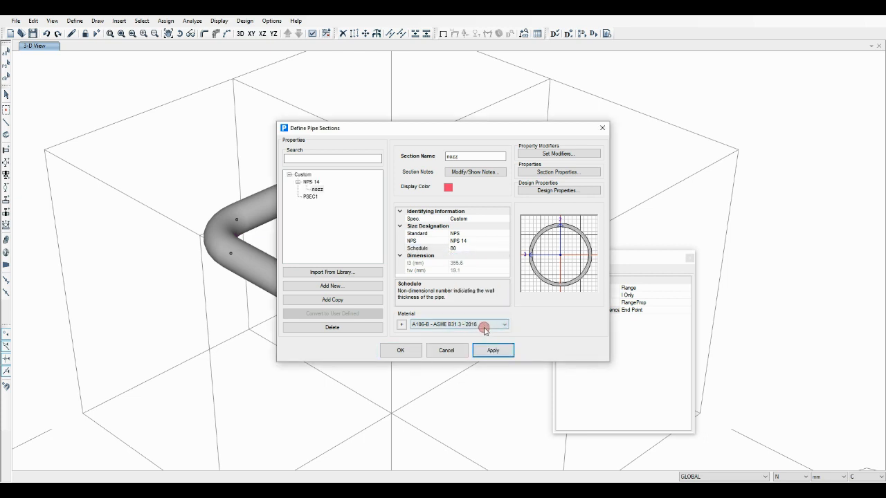
# Copy the nozz section as vess and change its size standard to Custom
pyautogui.click(346, 299)
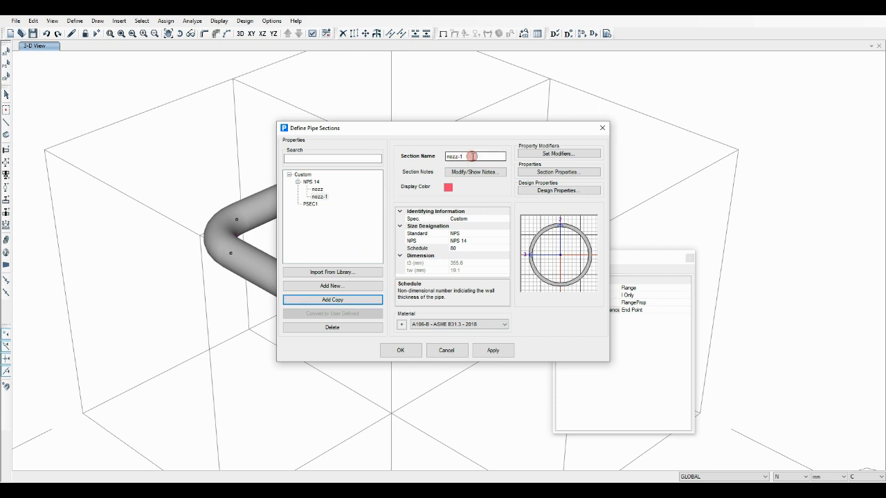
pyautogui.moveTo(472, 157); pyautogui.dragTo(443, 156)
pyautogui.write('vess')
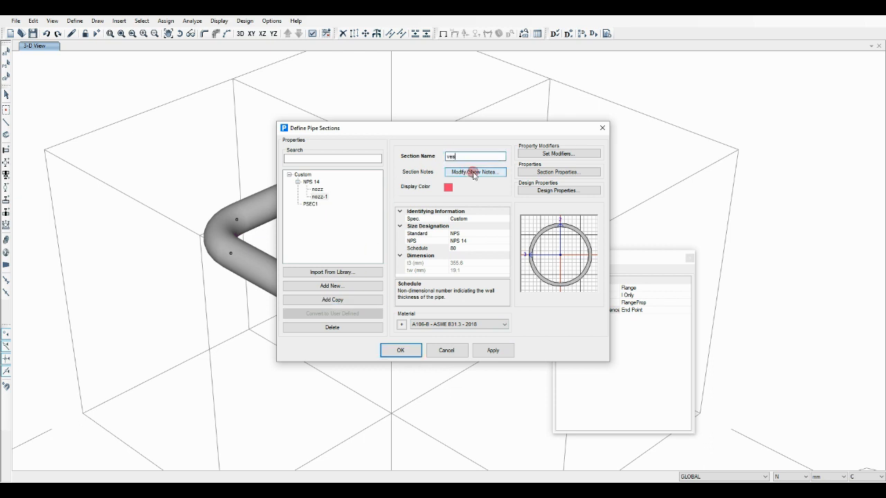
pyautogui.click(495, 233)
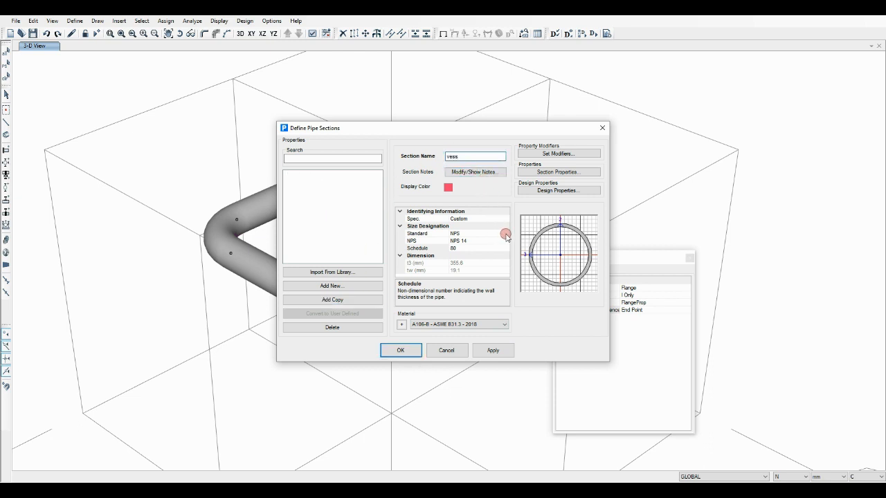
pyautogui.click(495, 234)
pyautogui.click(495, 242)
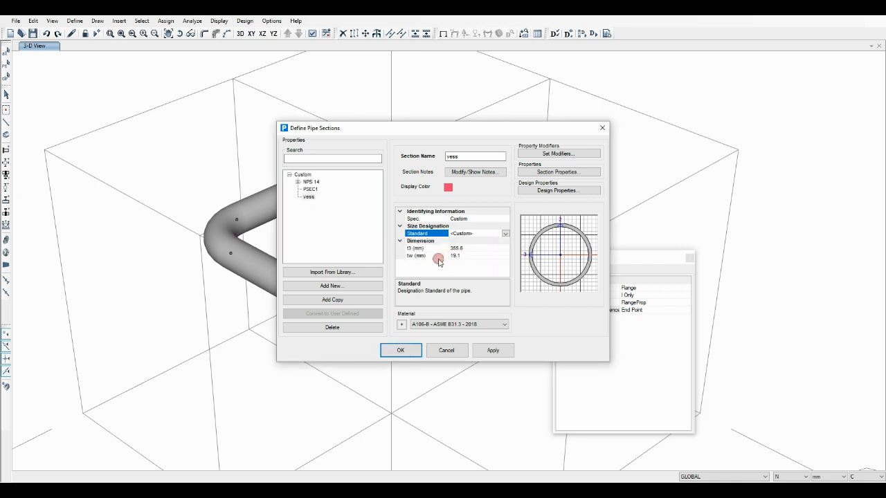
# Set the vess section's outside diameter to 2000 mm and wall thickness to 20 mm, and accept the section definitions
pyautogui.click(437, 248)
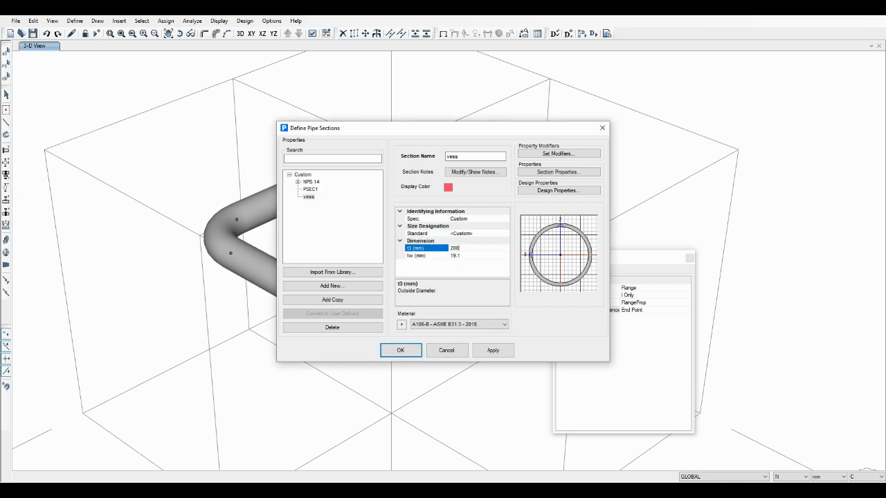
pyautogui.write('2000')
pyautogui.click(428, 256)
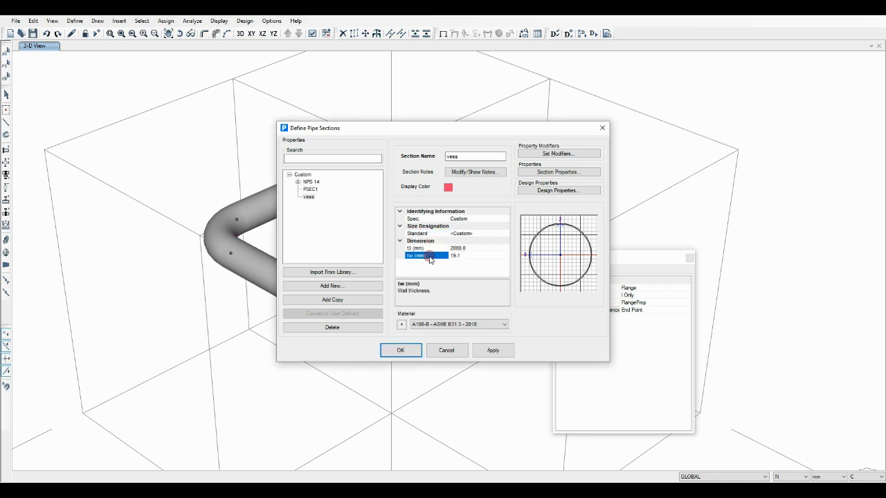
pyautogui.click(409, 350)
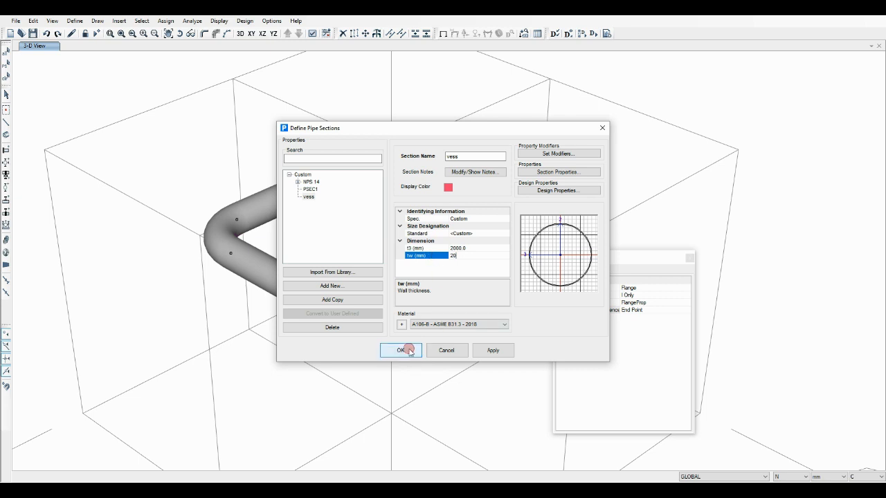
# Add a new pipe property set named nozzle that uses the nozz pipe section, and apply it
pyautogui.click(75, 20)
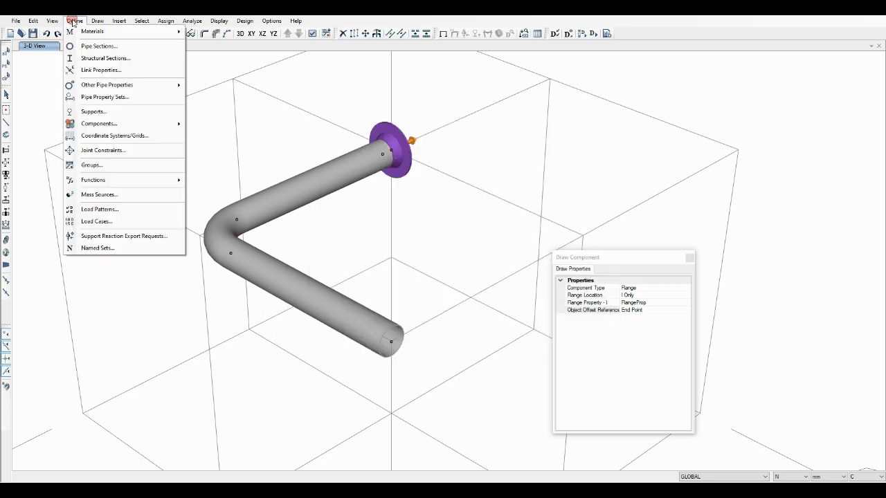
pyautogui.click(99, 96)
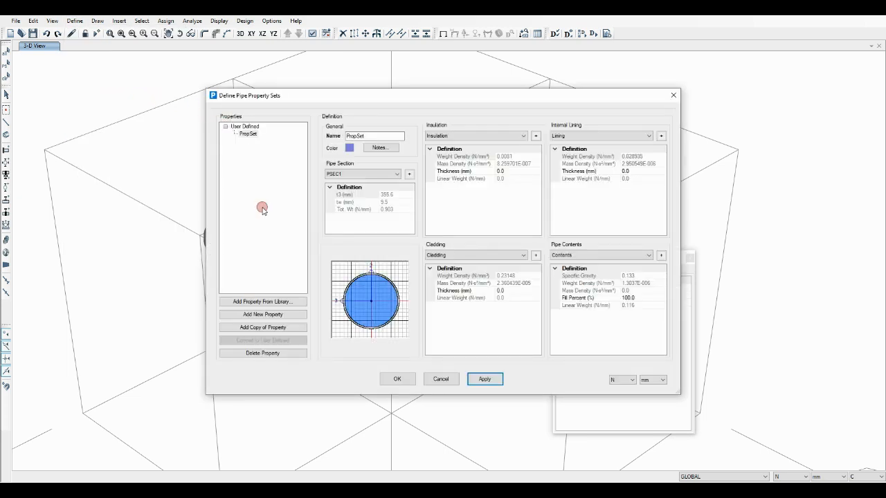
pyautogui.click(269, 315)
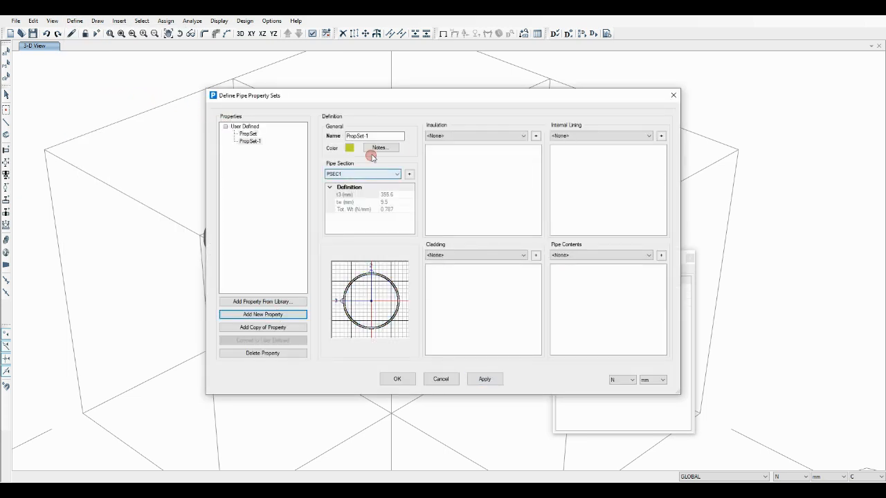
pyautogui.moveTo(385, 136); pyautogui.dragTo(345, 137)
pyautogui.write('n')
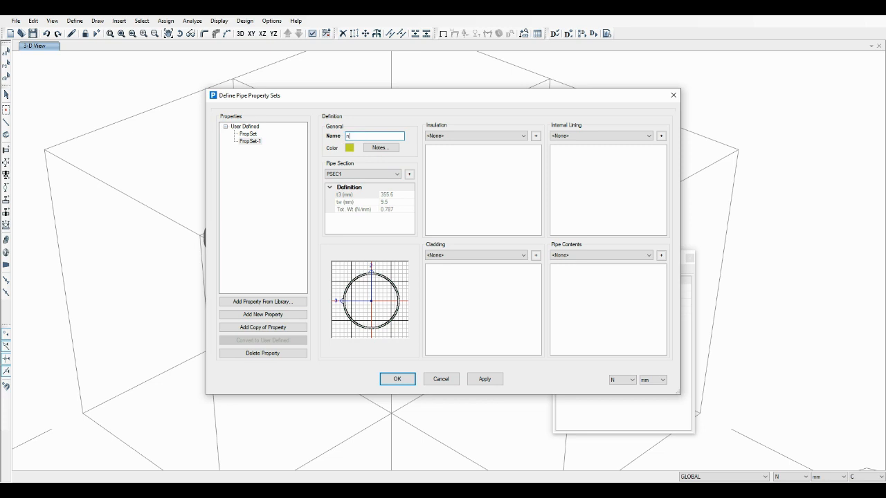
pyautogui.write('ozzle')
pyautogui.click(358, 175)
pyautogui.click(349, 187)
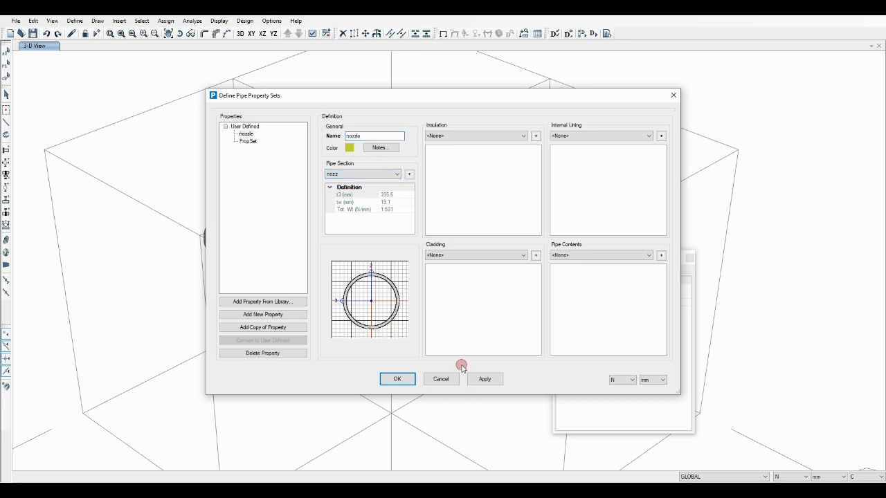
pyautogui.click(485, 379)
# Add another pipe property set named vessel that uses the vess pipe section, and accept the property sets
pyautogui.click(258, 313)
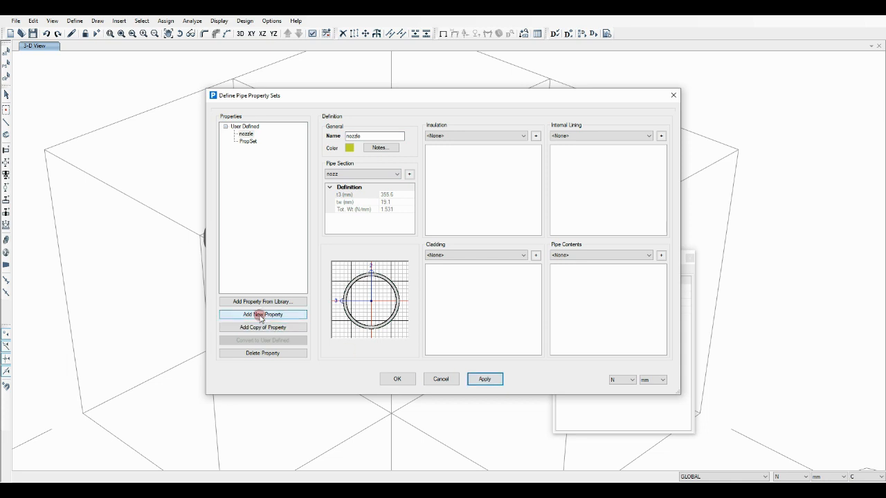
pyautogui.moveTo(370, 136); pyautogui.dragTo(348, 136)
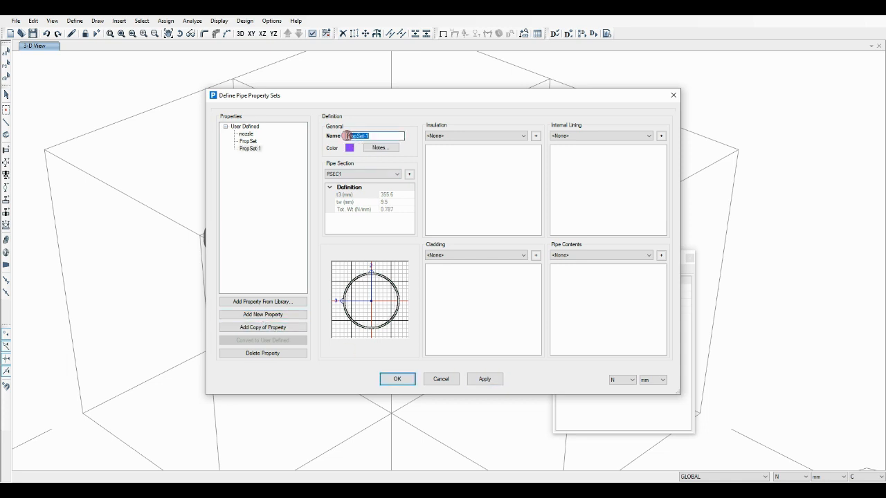
pyautogui.write('vessel')
pyautogui.click(374, 173)
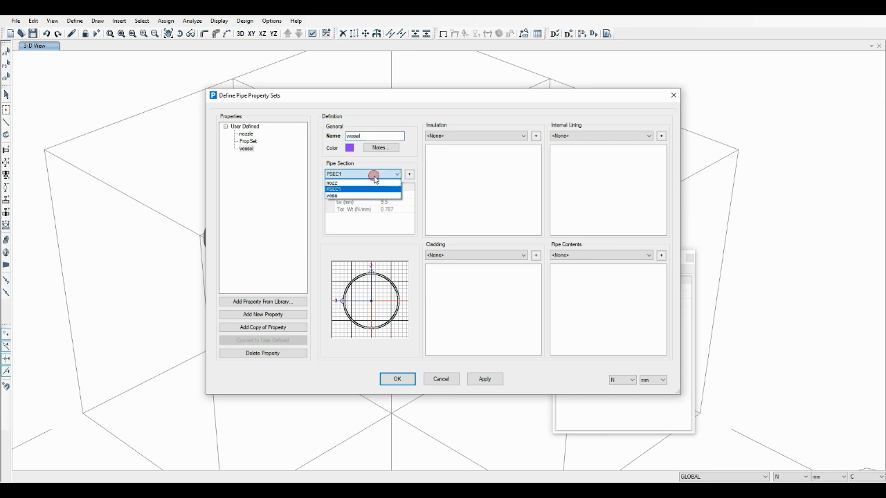
pyautogui.click(353, 196)
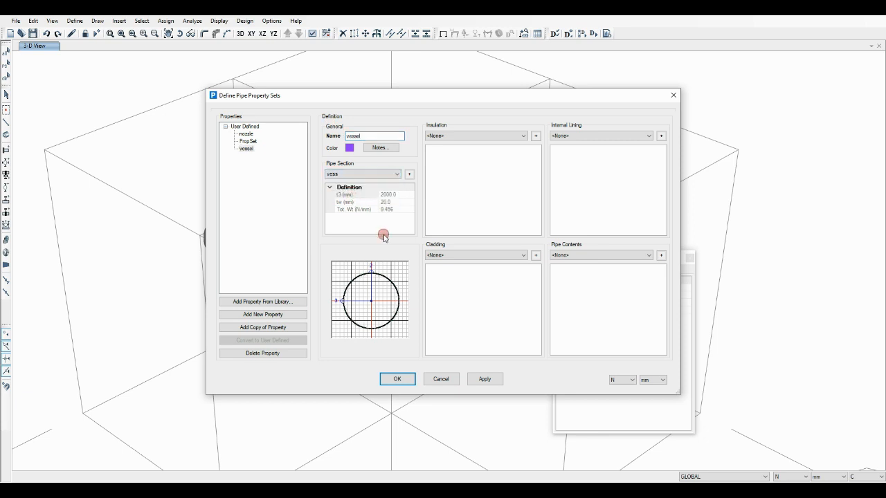
pyautogui.click(400, 380)
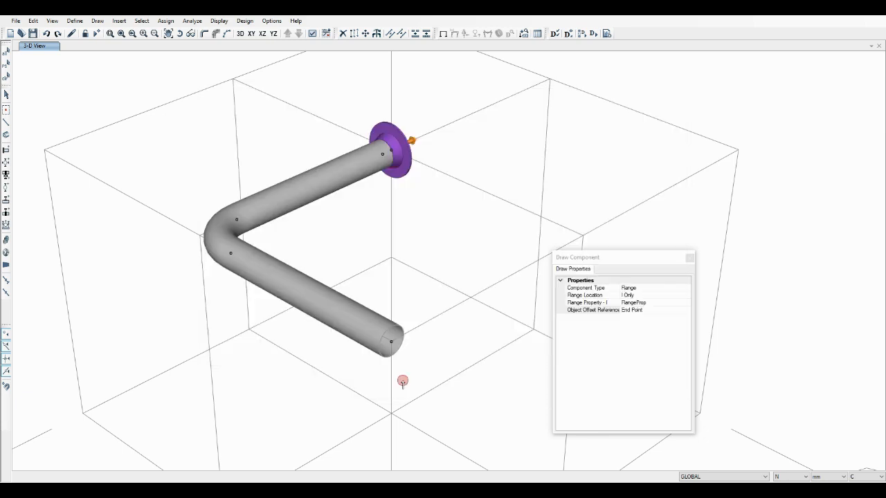
# Draw a short pipe segment with the nozzle property set outward from the flange along the pipe's axis, with the auto reducer length set to 3 mm
pyautogui.click(6, 134)
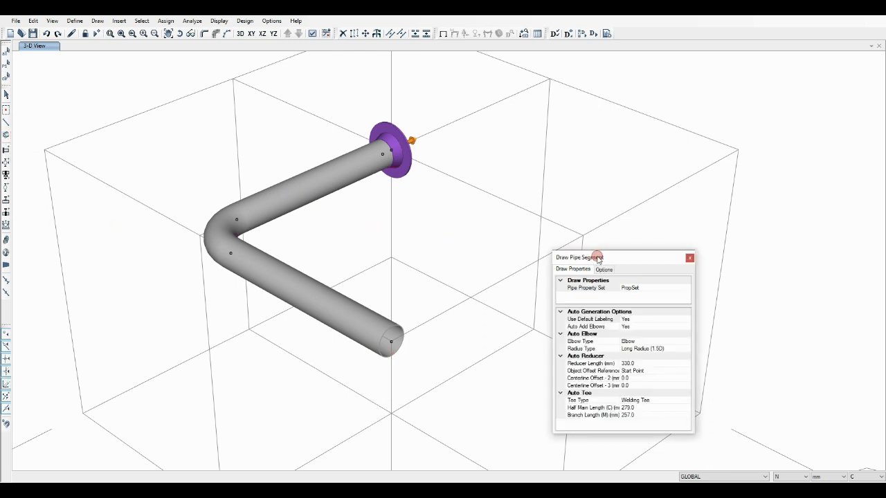
pyautogui.moveTo(597, 257); pyautogui.dragTo(498, 234)
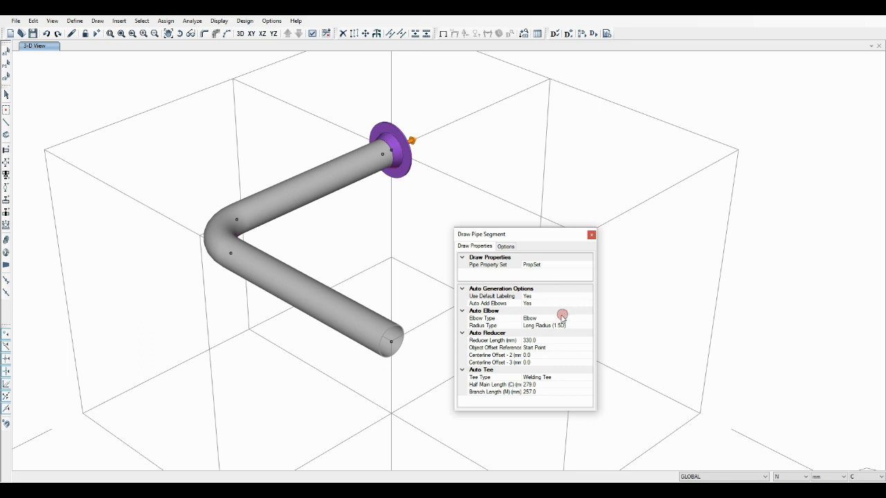
pyautogui.click(513, 341)
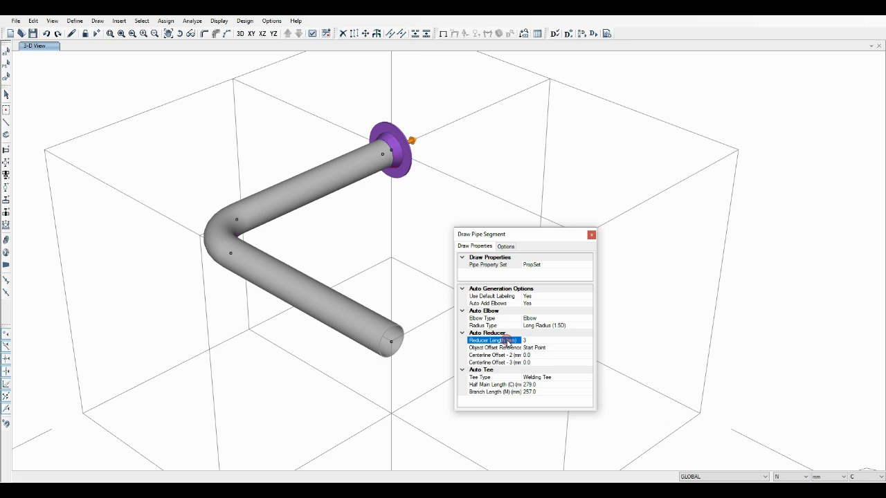
pyautogui.click(581, 265)
pyautogui.click(587, 265)
pyautogui.click(530, 273)
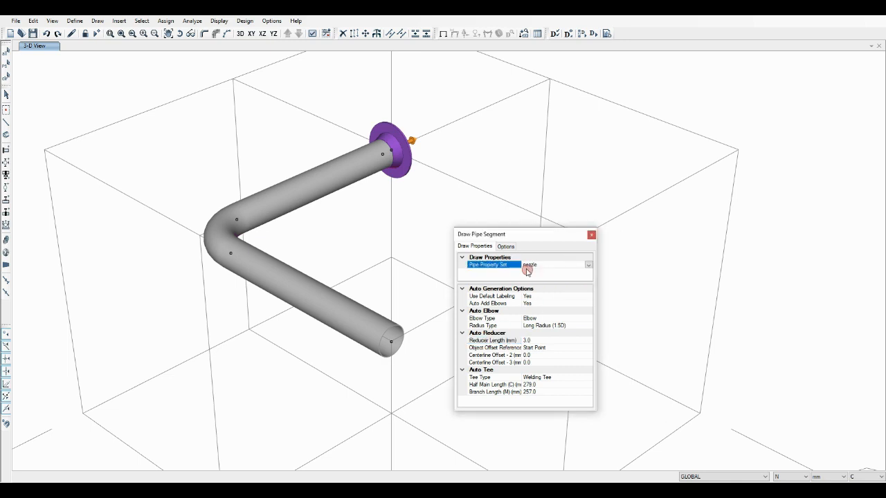
pyautogui.click(392, 150)
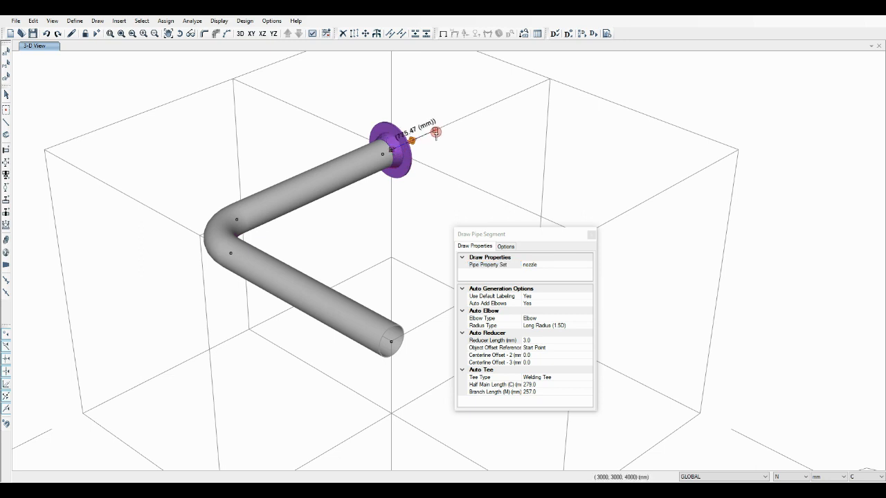
pyautogui.press('Return')
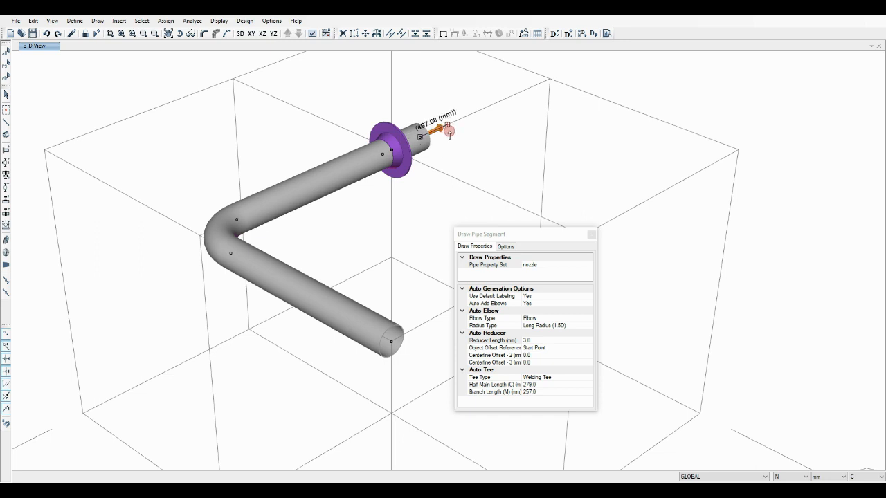
# Place a joint offset 707.1 mm in X and -707.1 mm in Y from the nozzle segment's end joint
pyautogui.click(6, 111)
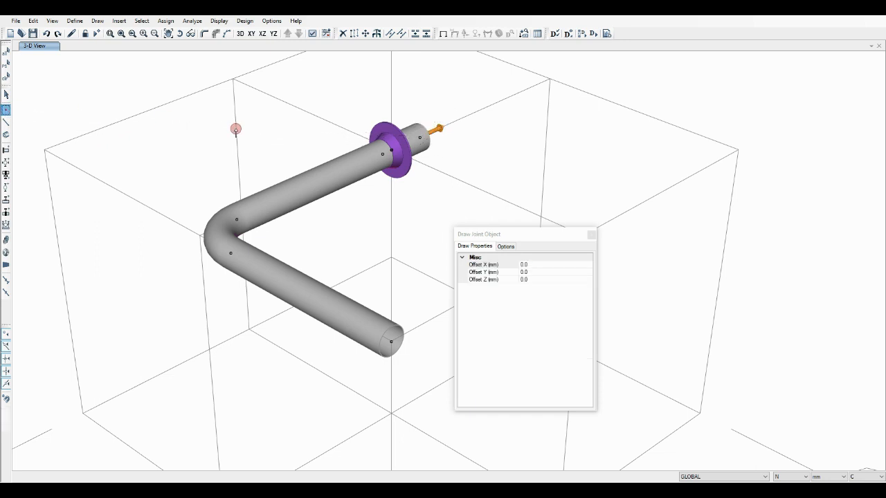
pyautogui.click(499, 265)
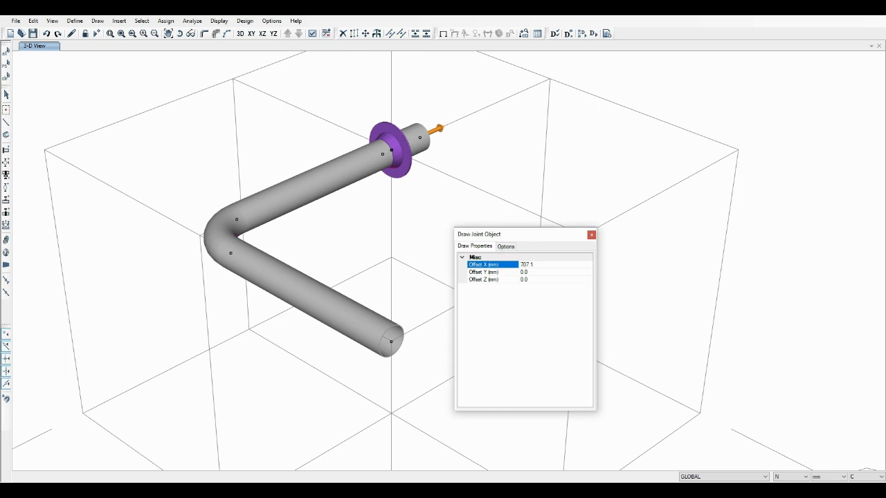
pyautogui.click(493, 273)
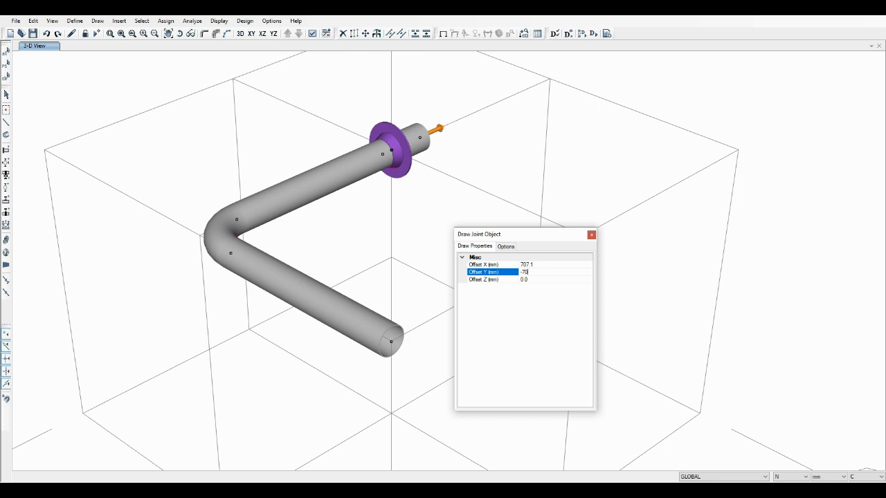
pyautogui.click(399, 187)
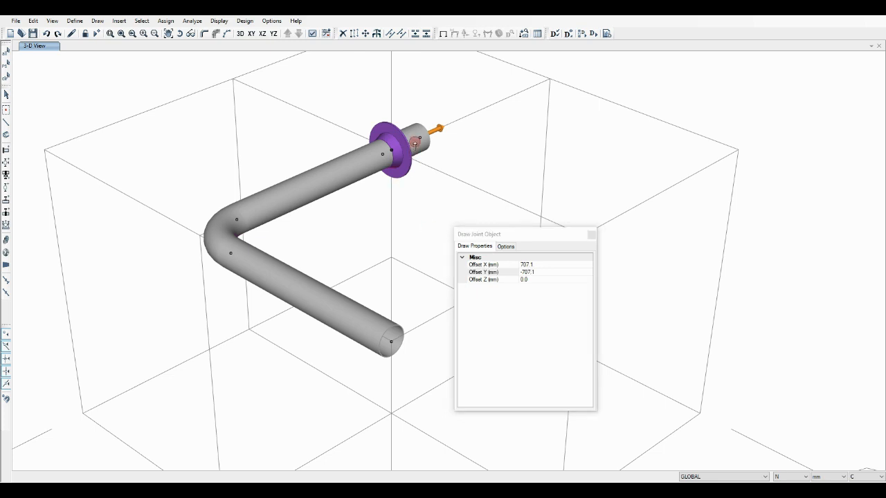
pyautogui.click(420, 139)
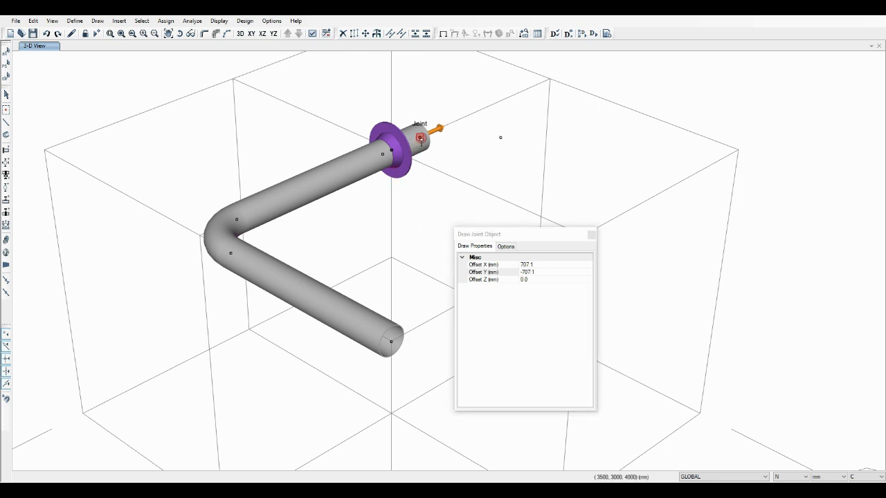
# Draw a nozzle pipe segment from the short nozzle's end to the offset joint, with automatic elbows turned off
pyautogui.click(5, 135)
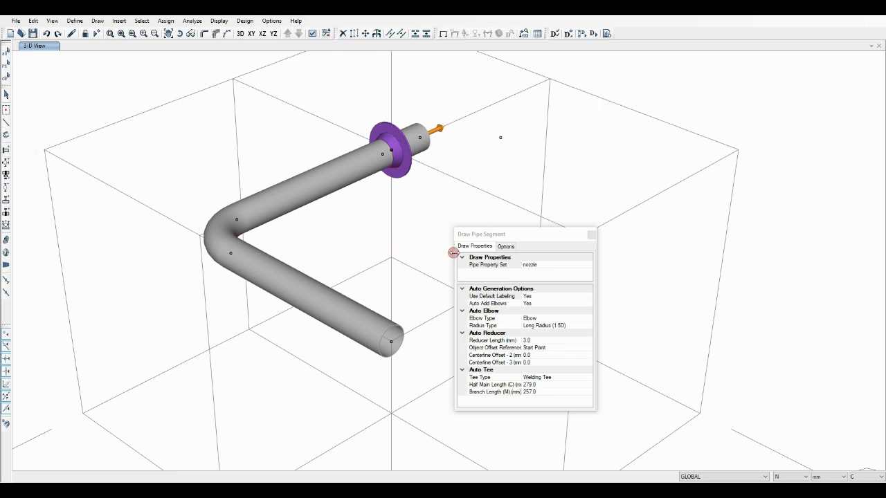
pyautogui.click(588, 303)
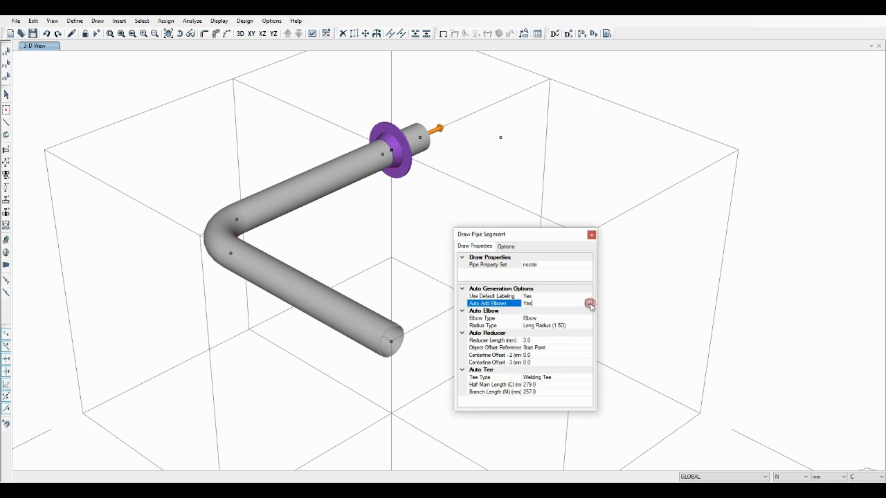
pyautogui.click(588, 304)
pyautogui.click(527, 318)
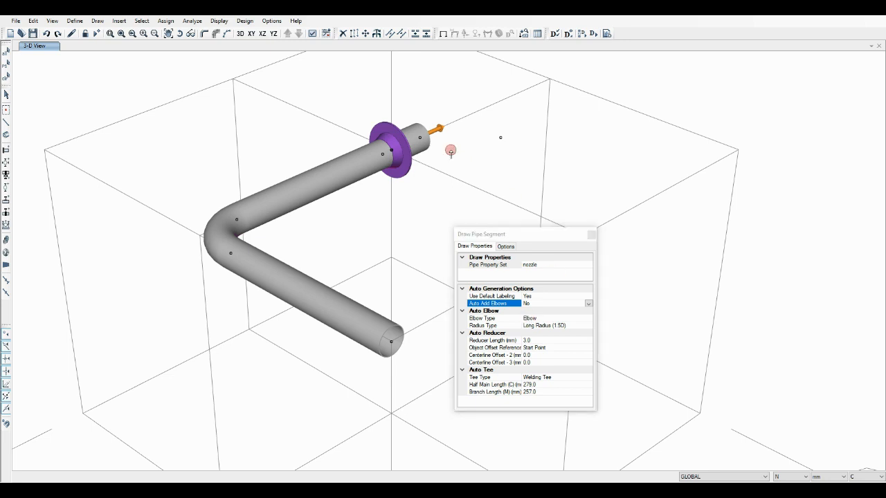
pyautogui.click(428, 138)
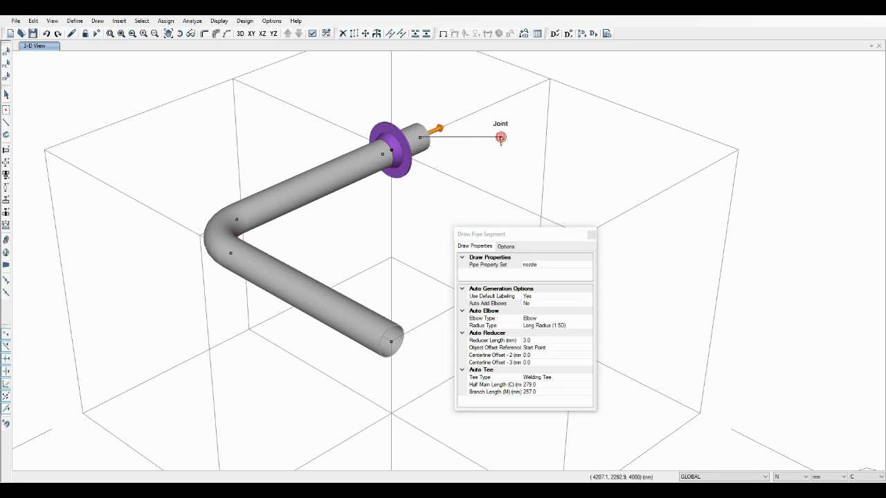
pyautogui.click(500, 138)
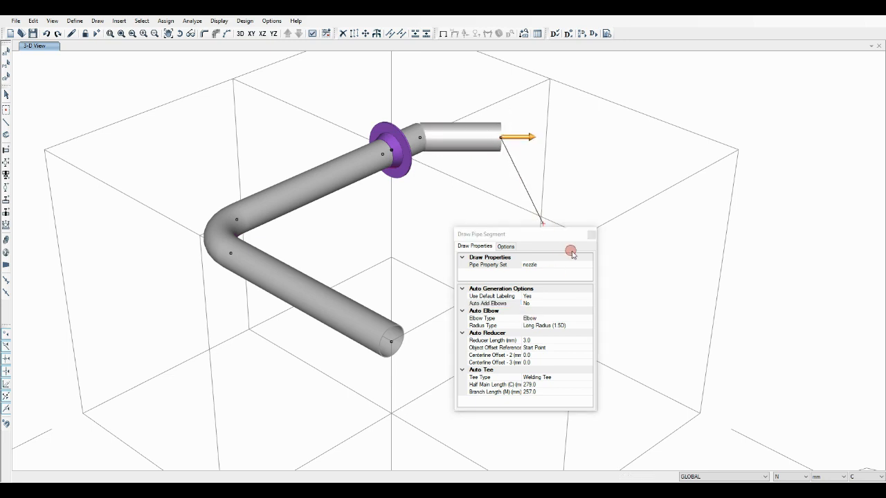
# Draw a pipe segment with the vessel property set vertically downward from the nozzle's free end
pyautogui.click(587, 266)
pyautogui.click(587, 265)
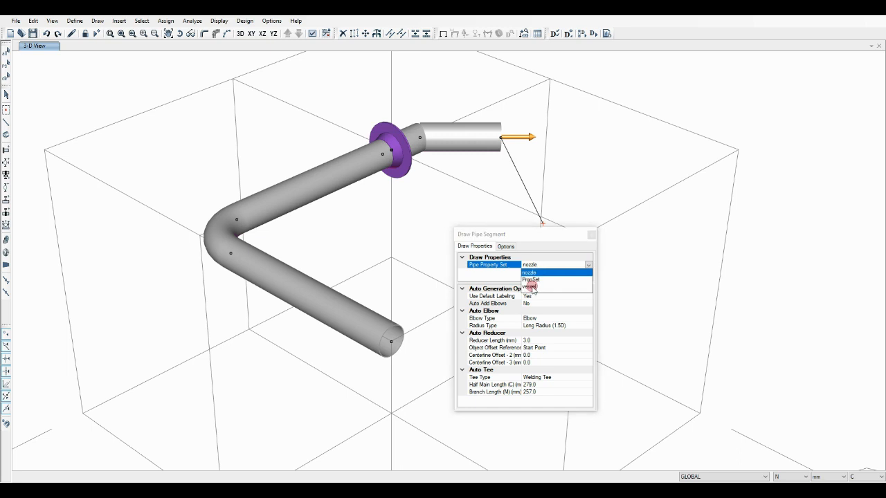
pyautogui.click(535, 285)
pyautogui.moveTo(543, 238); pyautogui.dragTo(639, 238)
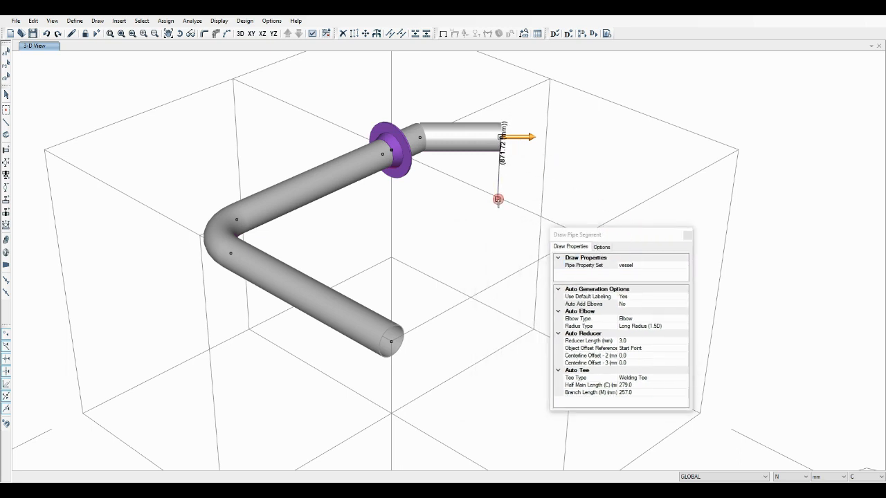
pyautogui.press('Return')
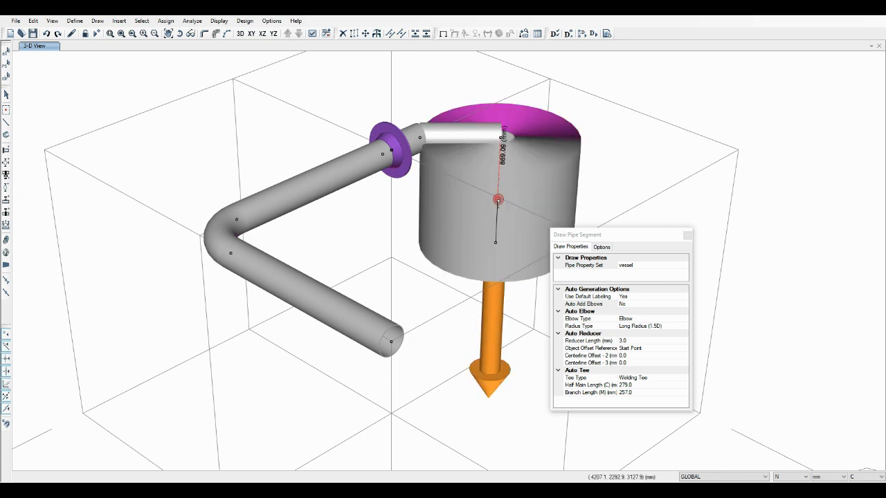
pyautogui.press('Escape')
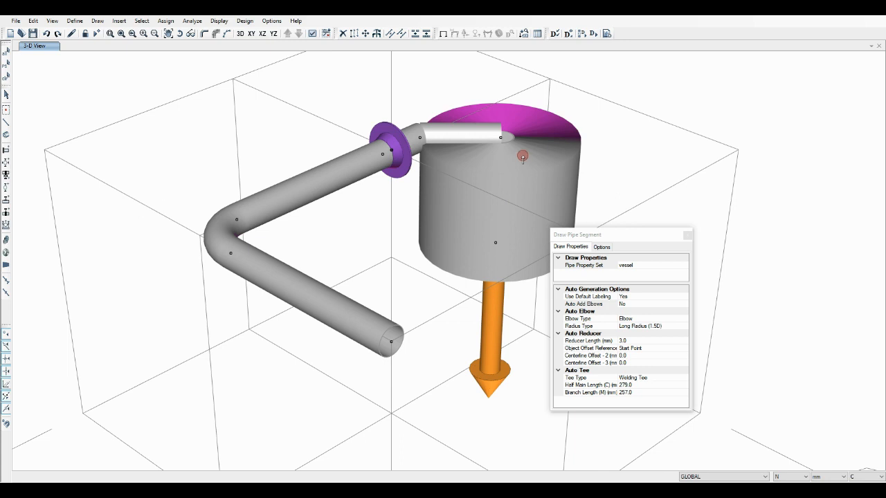
# Draw a 300 mm vessel pipe segment vertically upward from the joint where nozzle and vessel meet, working in the centreline display
pyautogui.click(227, 33)
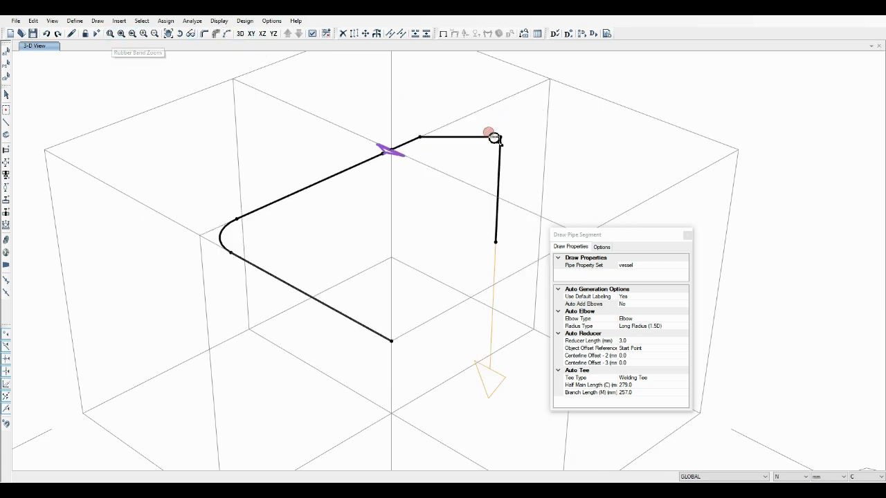
pyautogui.moveTo(488, 130); pyautogui.dragTo(511, 148)
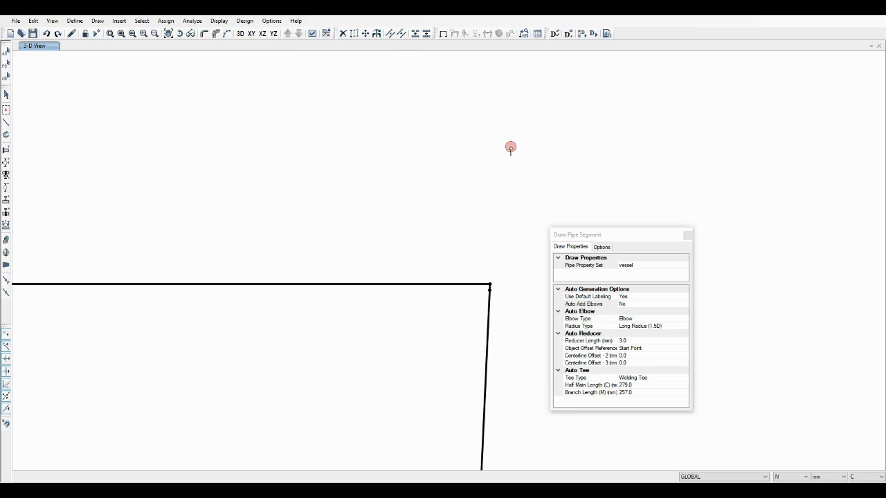
pyautogui.click(490, 282)
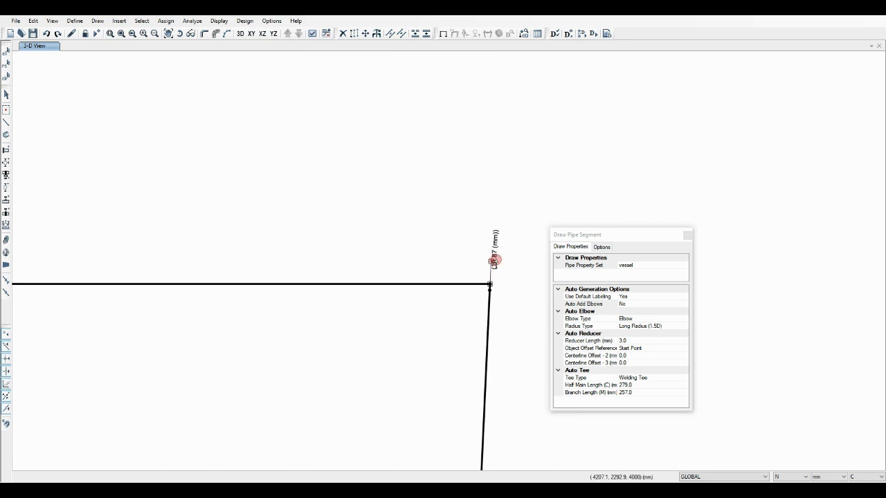
pyautogui.write('300')
pyautogui.press('Return')
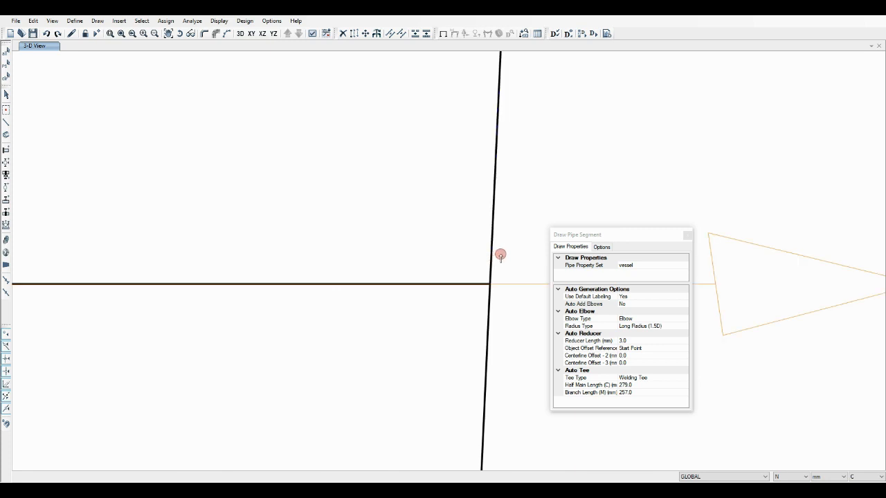
pyautogui.scroll(-5, 501, 256)
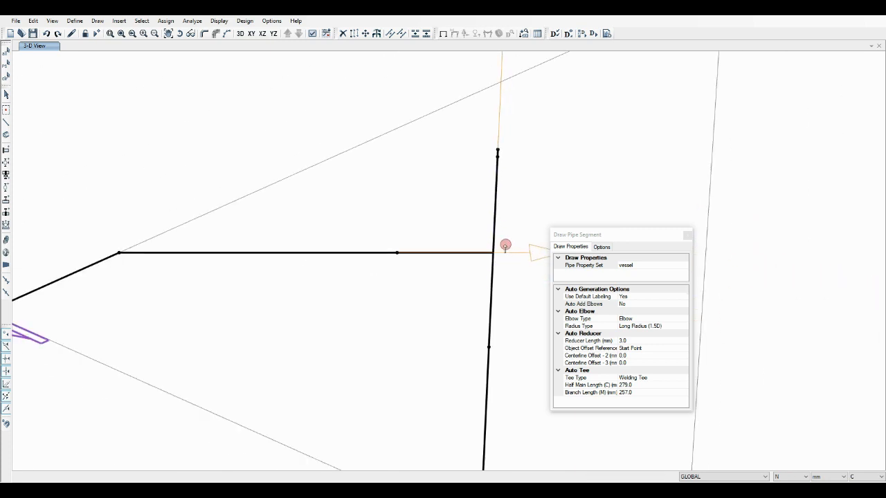
pyautogui.scroll(-1, 450, 229)
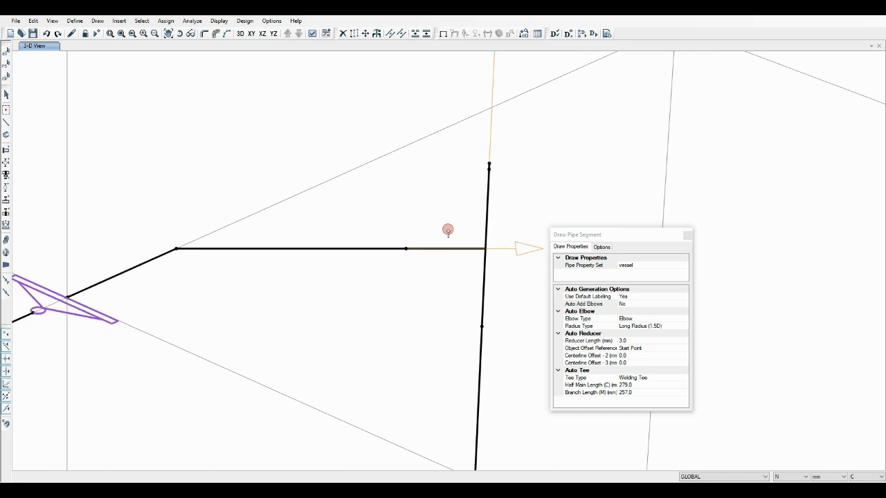
# Set the branch length of the tee at the nozzle-vessel junction to 980 mm and clear the selection
pyautogui.click(6, 95)
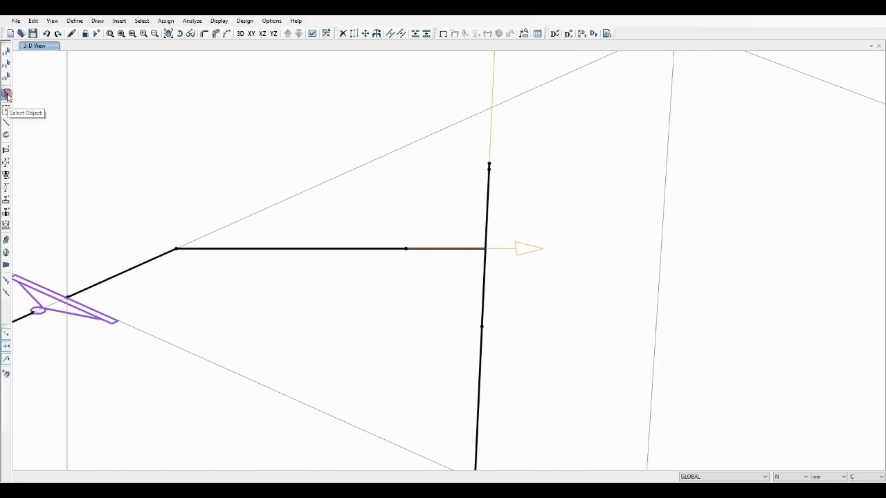
pyautogui.click(486, 237)
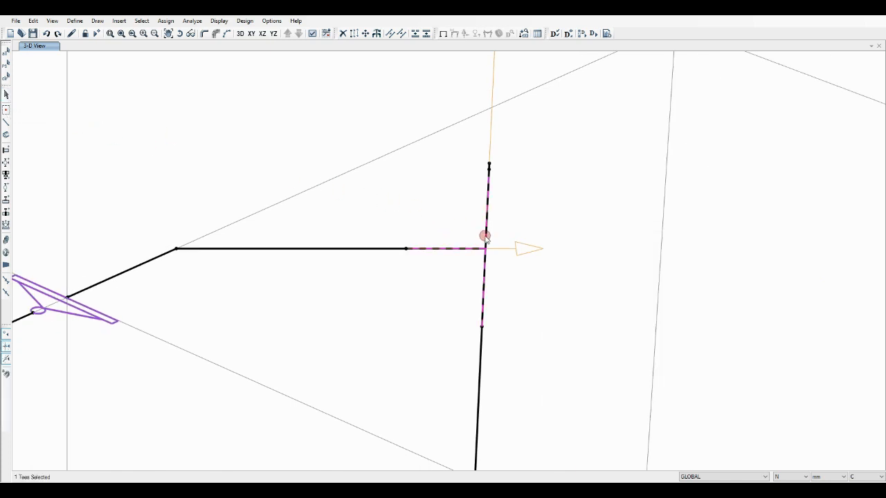
pyautogui.rightClick(485, 237)
pyautogui.moveTo(597, 217); pyautogui.dragTo(661, 200)
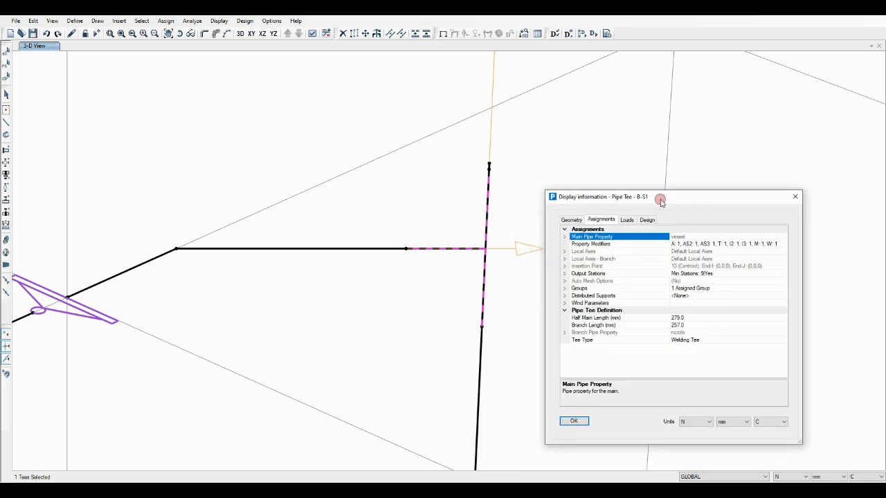
pyautogui.click(656, 327)
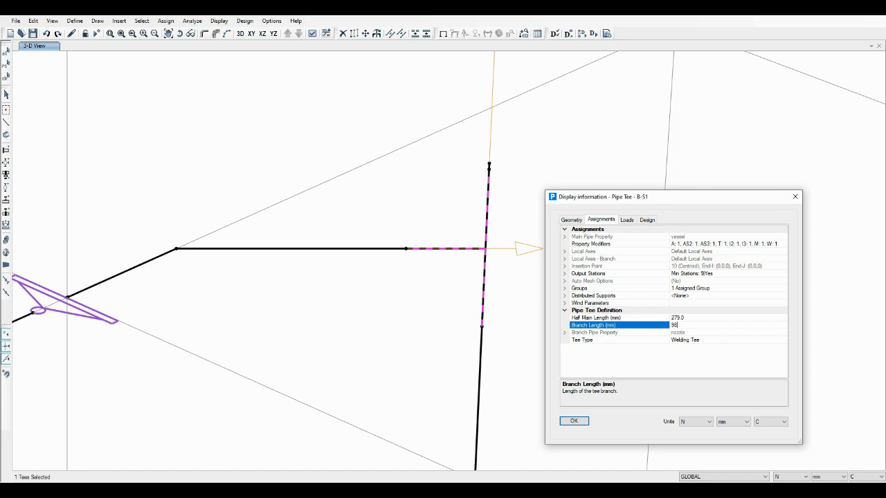
pyautogui.write('980')
pyautogui.click(624, 326)
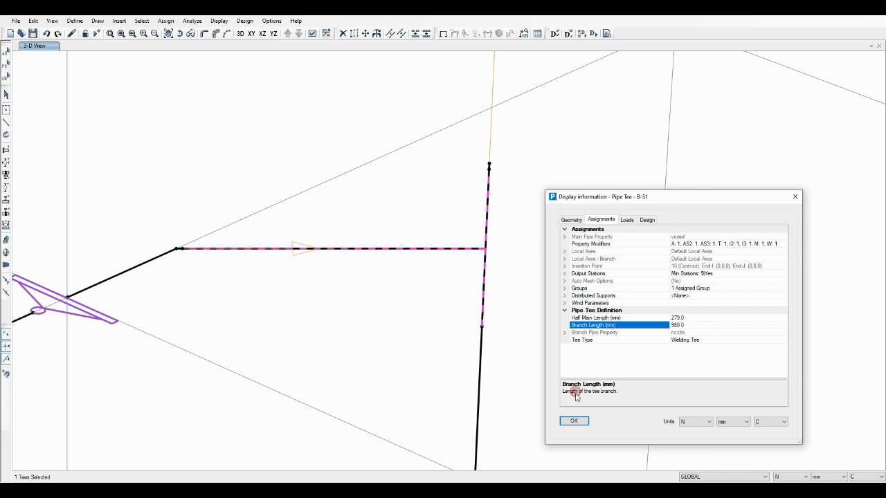
pyautogui.click(580, 421)
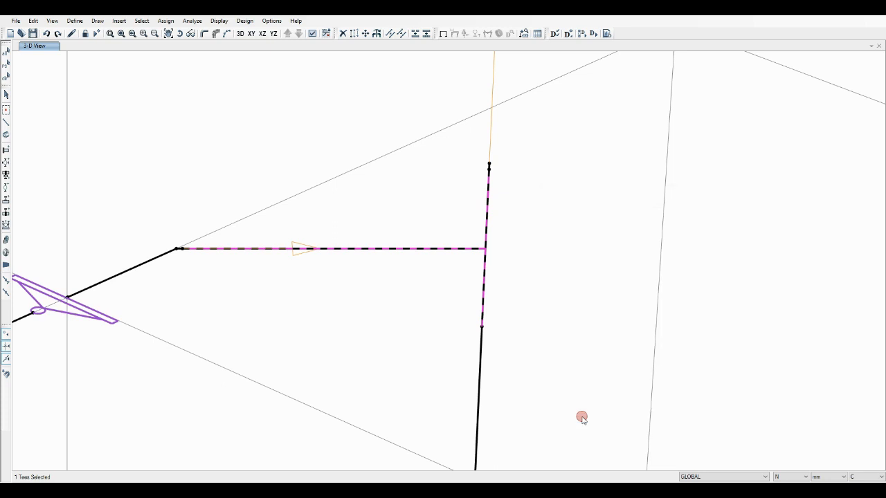
pyautogui.click(6, 78)
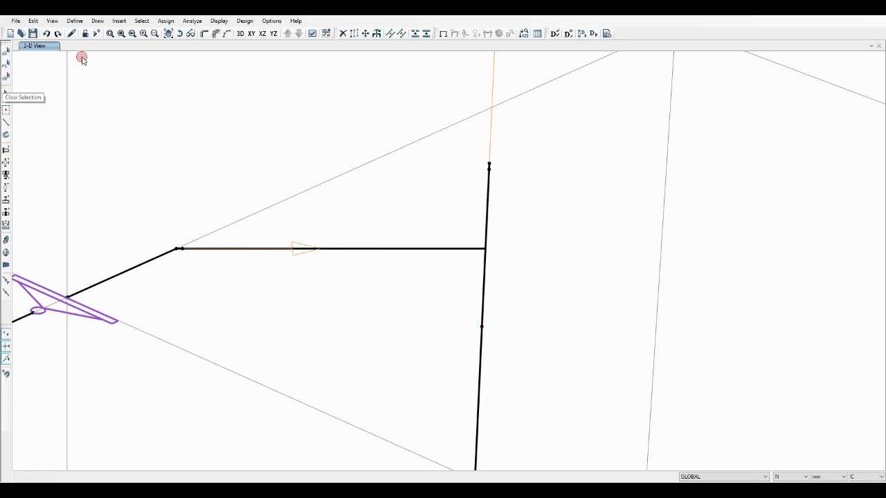
# Divide the short pipe between the nozzle bend and the tee branch into 2 pipes with a last/first length ratio of 1
pyautogui.click(110, 33)
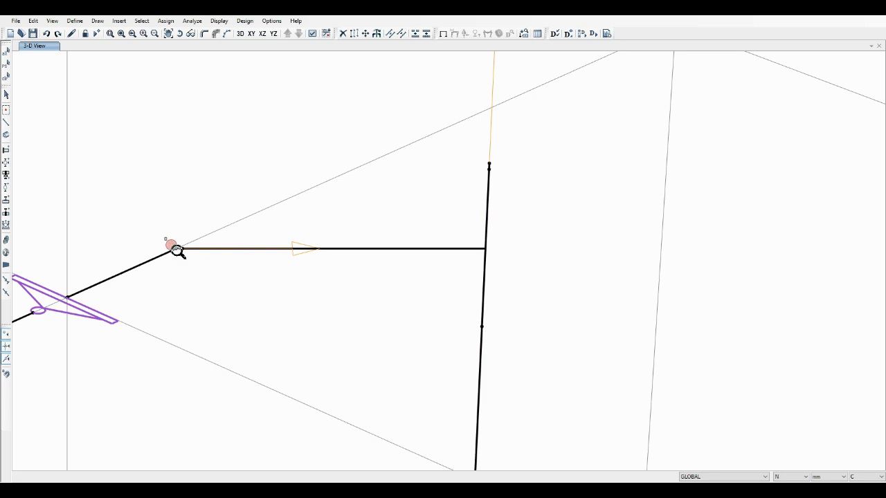
pyautogui.moveTo(166, 240); pyautogui.dragTo(198, 259)
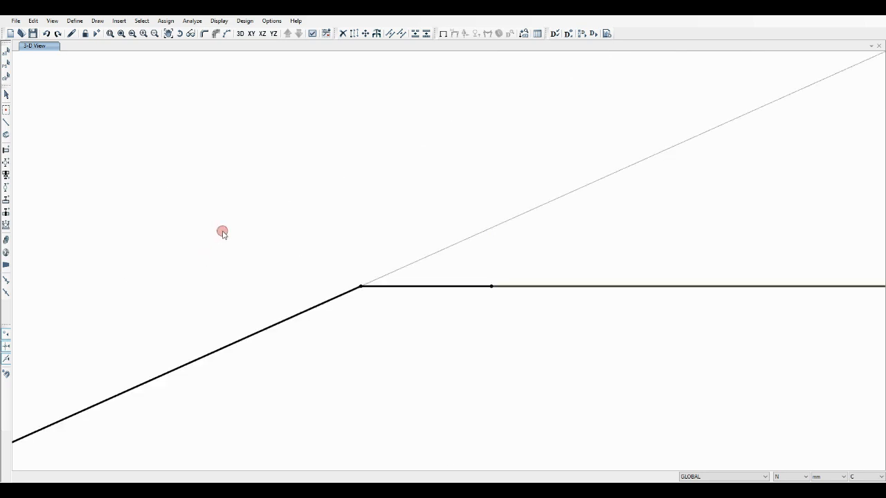
pyautogui.click(6, 95)
pyautogui.click(425, 286)
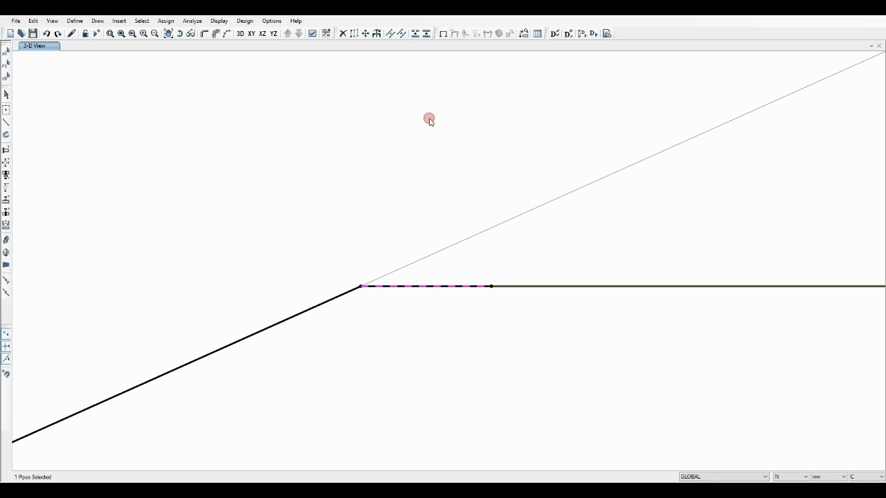
pyautogui.click(426, 34)
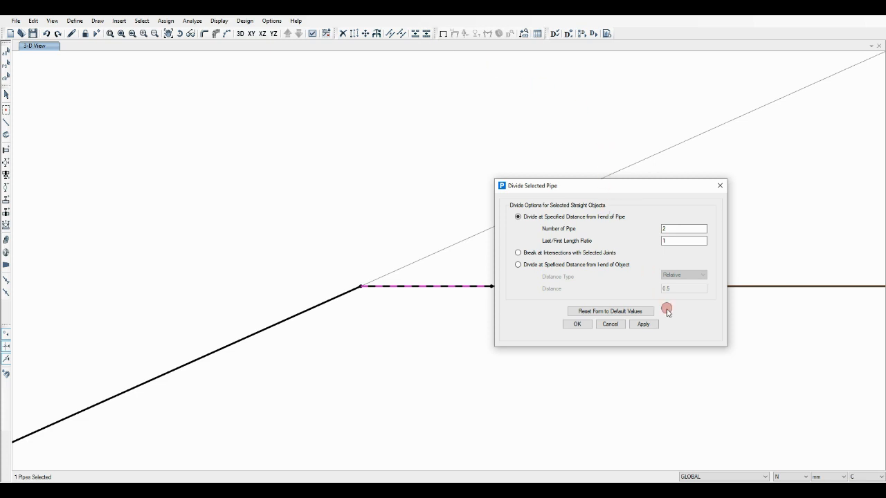
pyautogui.click(644, 324)
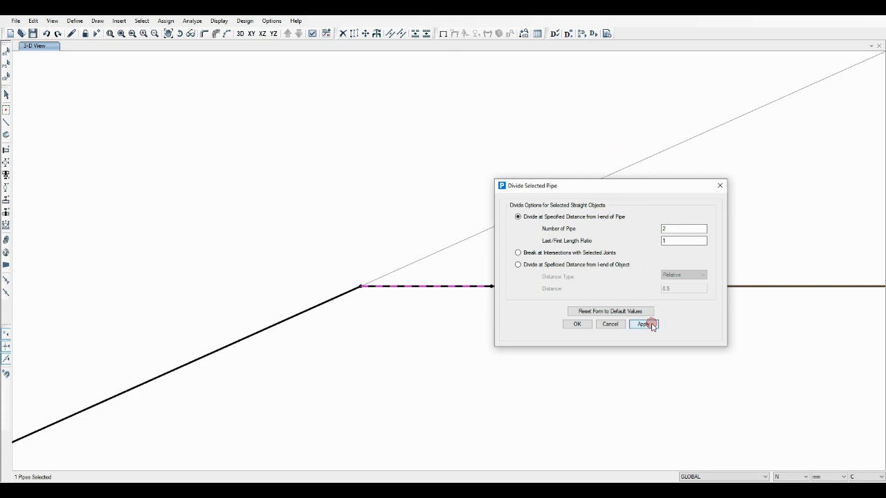
# Divide the half nearest the nozzle bend into two equal pipes and delete the piece farther from the bend
pyautogui.click(392, 288)
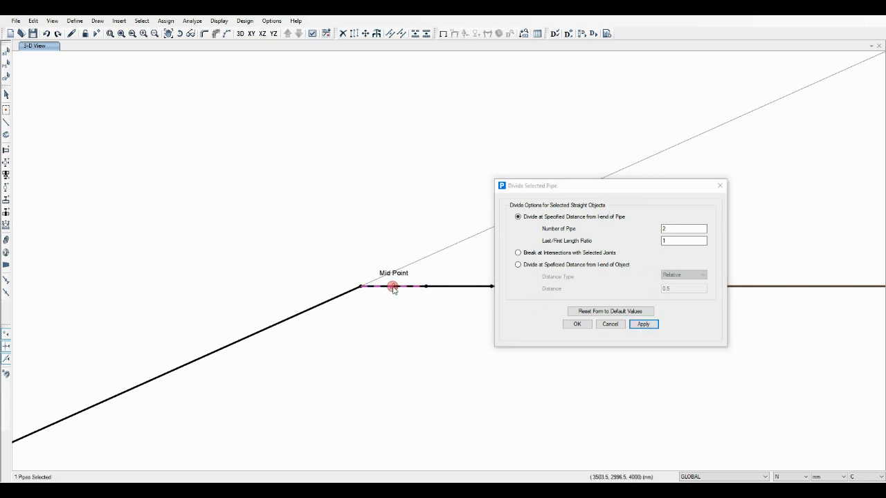
pyautogui.click(641, 324)
pyautogui.click(719, 186)
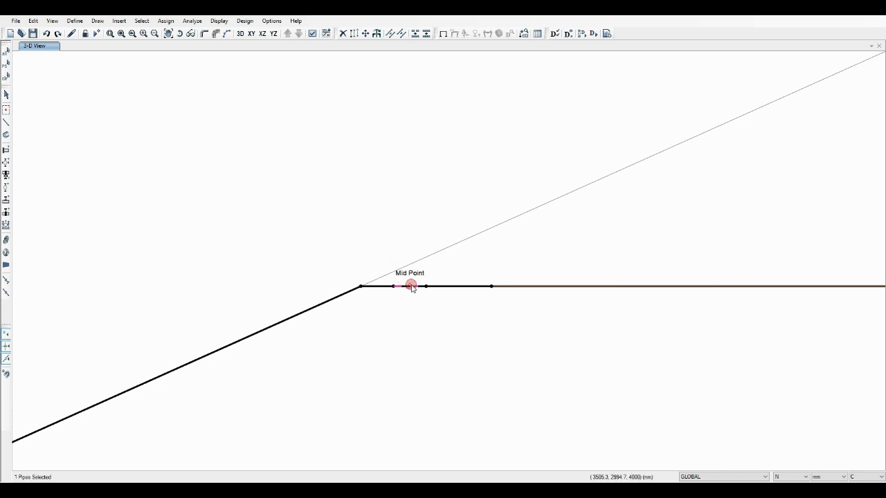
pyautogui.press('Delete')
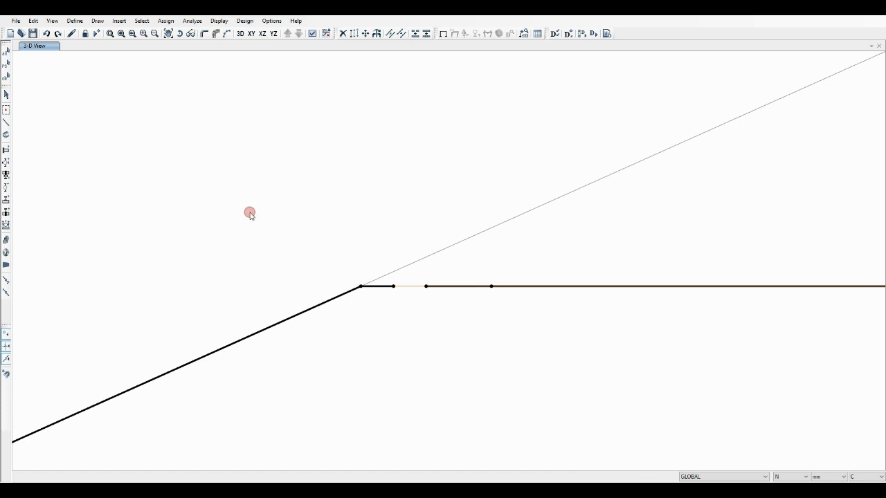
# Place an anchor support with the Sup property on the joint at the tee side of the gap
pyautogui.scroll(-2, 200, 202)
pyautogui.scroll(-1, 183, 197)
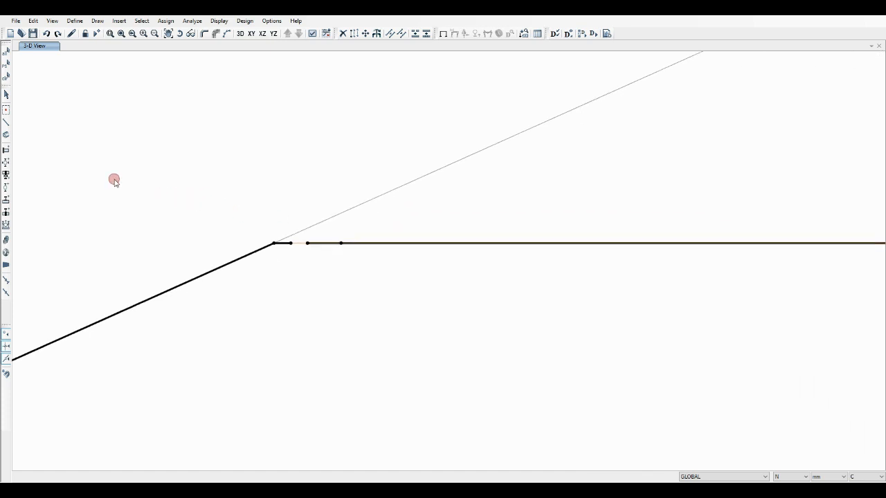
pyautogui.click(6, 150)
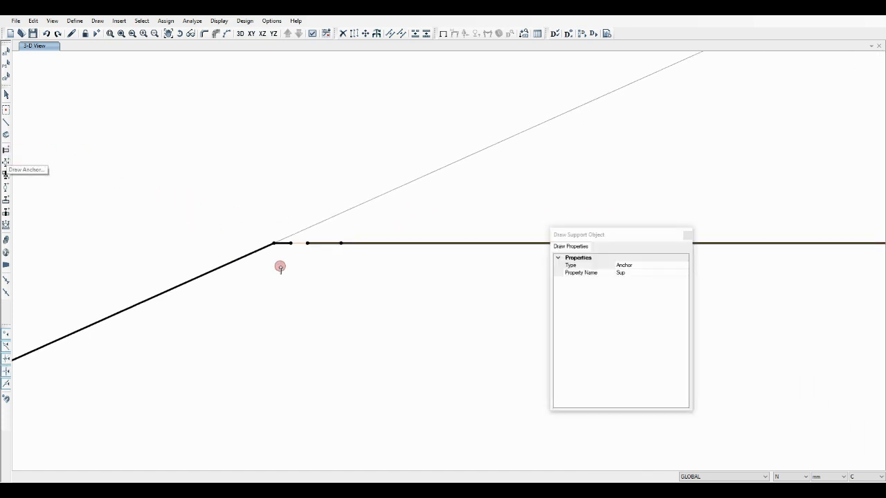
pyautogui.click(305, 244)
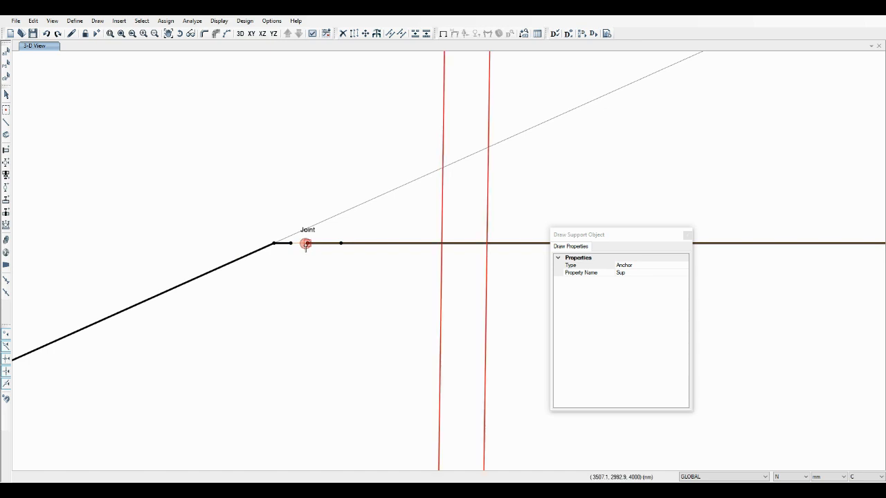
# Connect the anchor support by Point ID to the joint on the nozzle-bend side of the gap
pyautogui.scroll(-5, 392, 258)
pyautogui.scroll(-2, 423, 265)
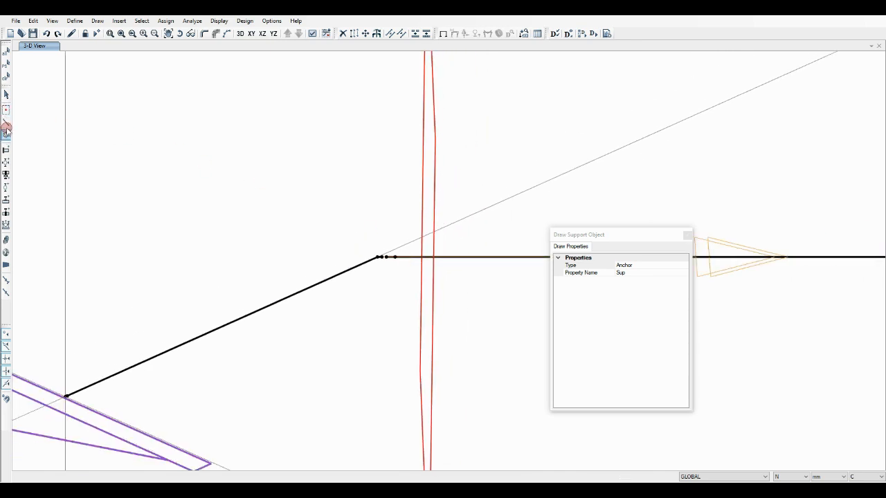
pyautogui.click(180, 33)
pyautogui.moveTo(378, 319); pyautogui.dragTo(411, 277)
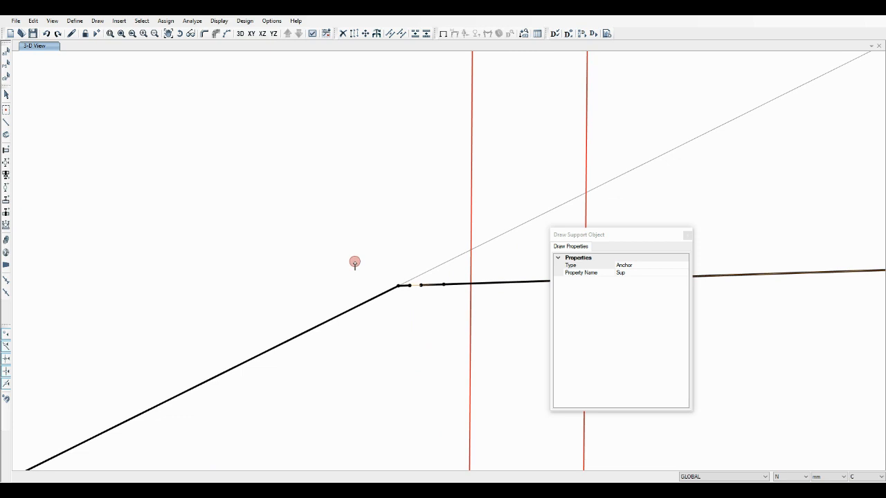
pyautogui.click(7, 97)
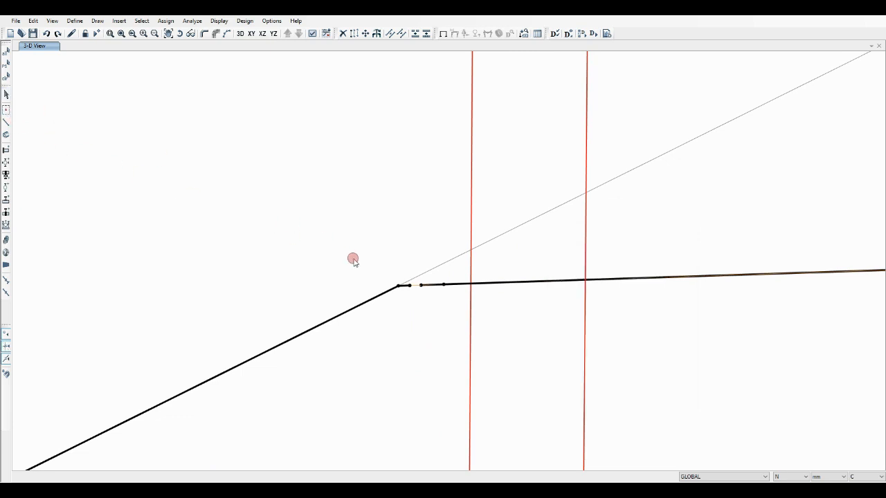
pyautogui.click(470, 216)
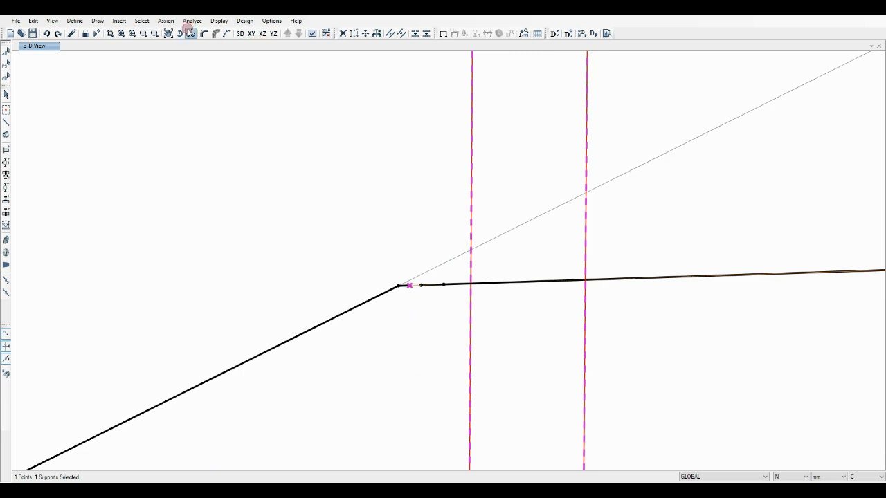
pyautogui.click(166, 20)
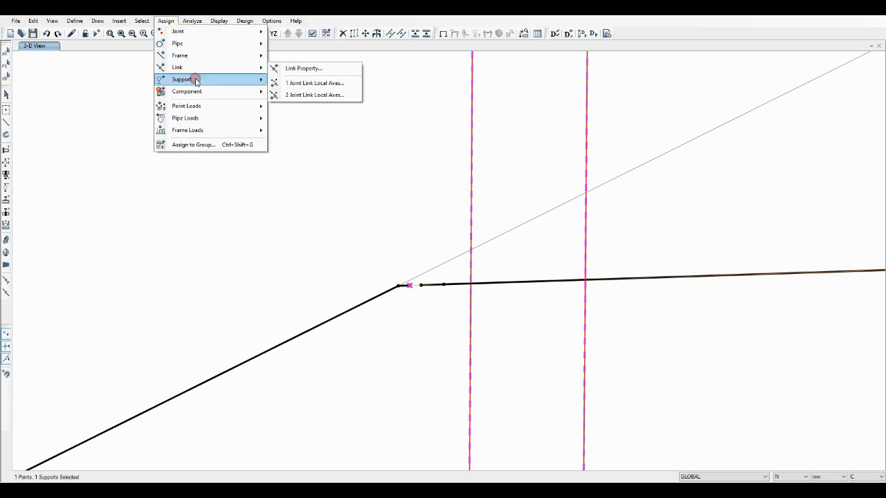
pyautogui.moveTo(251, 78)
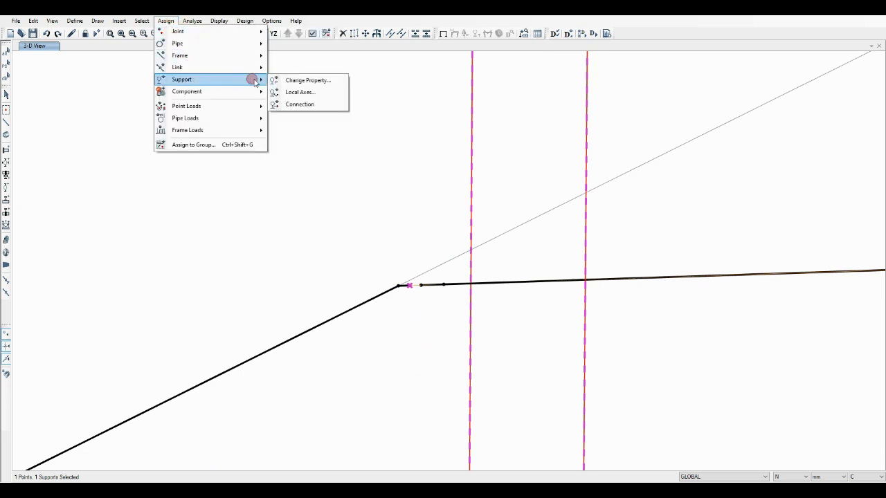
pyautogui.click(305, 108)
pyautogui.click(503, 218)
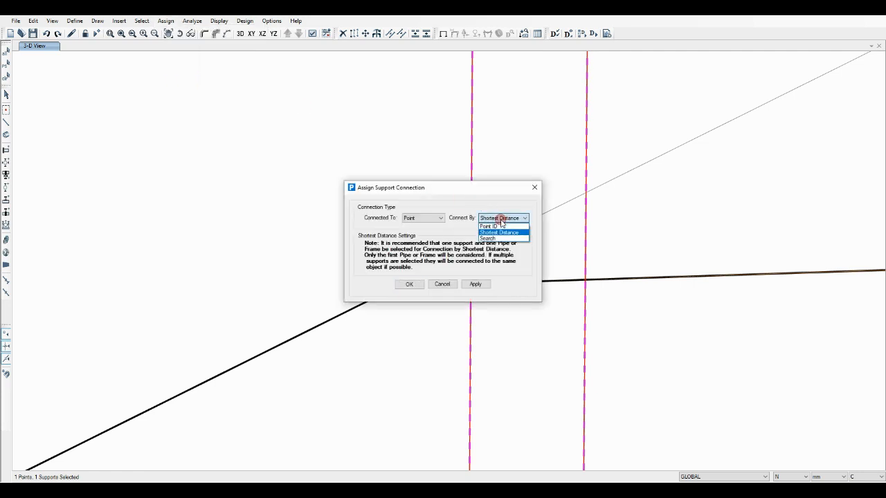
pyautogui.click(499, 230)
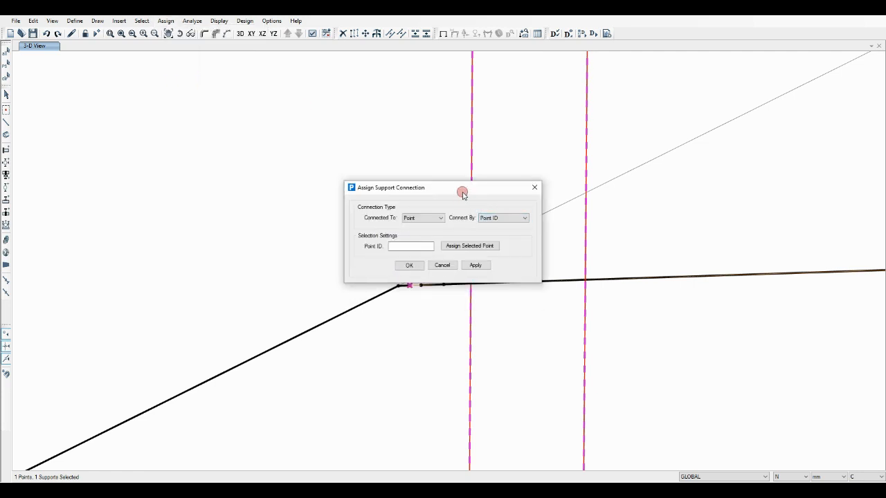
pyautogui.moveTo(462, 192); pyautogui.dragTo(453, 181)
pyautogui.click(473, 236)
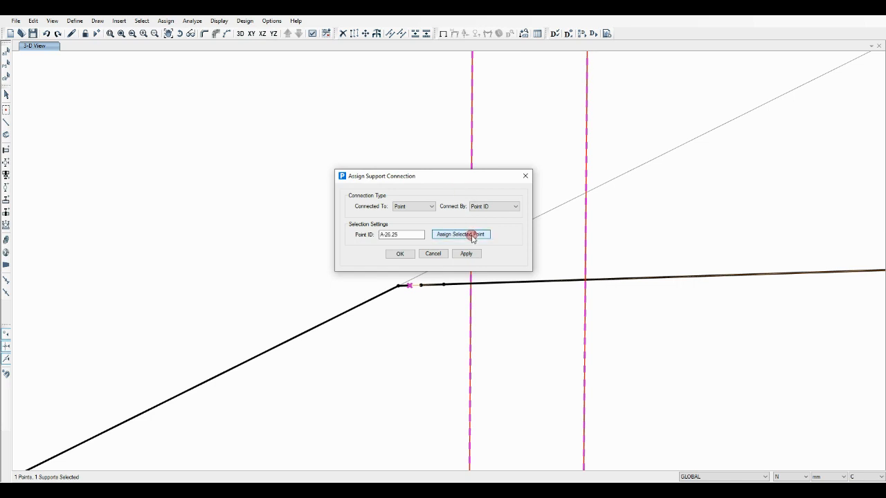
pyautogui.click(465, 253)
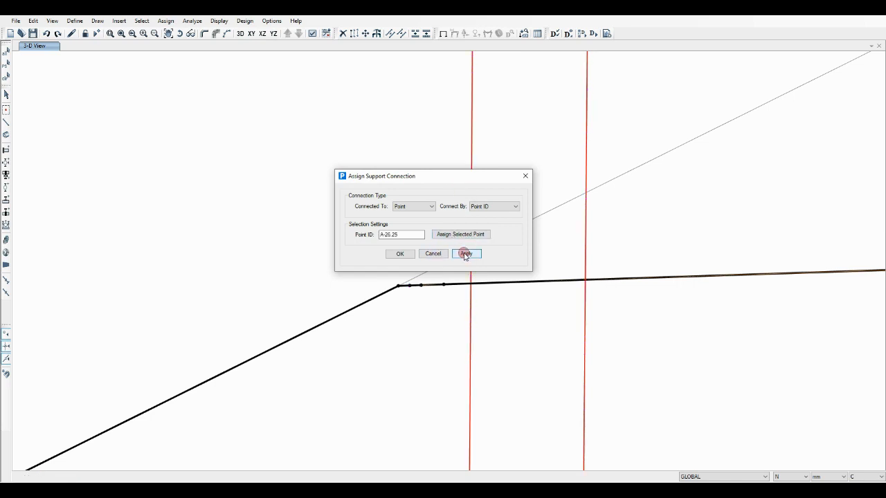
pyautogui.click(400, 255)
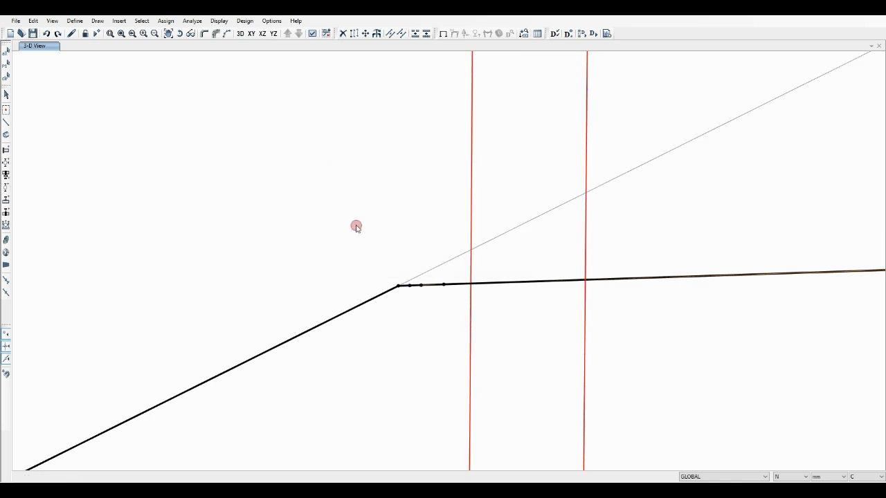
# Hide the supports from the view, and show them again with their labels turned on
pyautogui.click(312, 33)
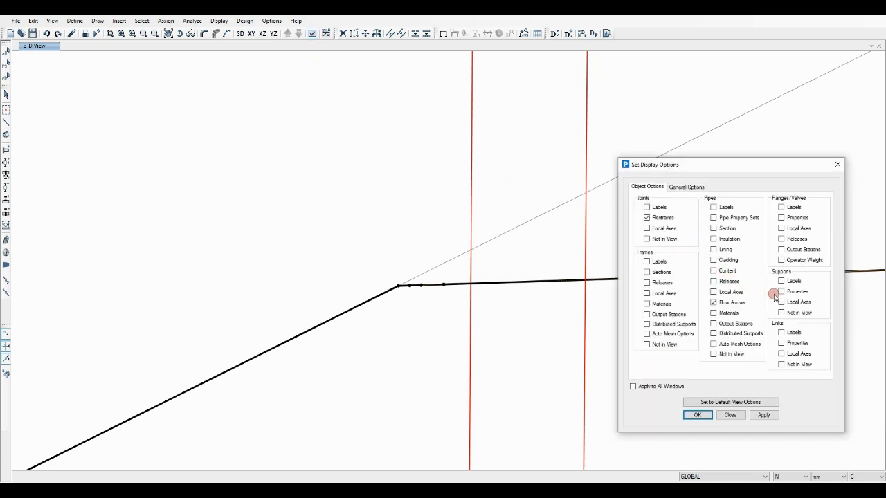
pyautogui.click(781, 312)
pyautogui.click(765, 415)
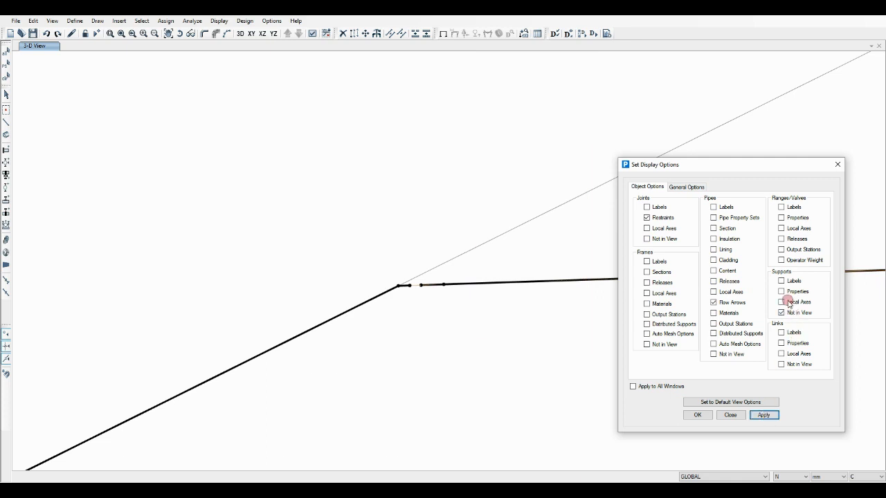
pyautogui.click(786, 312)
pyautogui.click(781, 281)
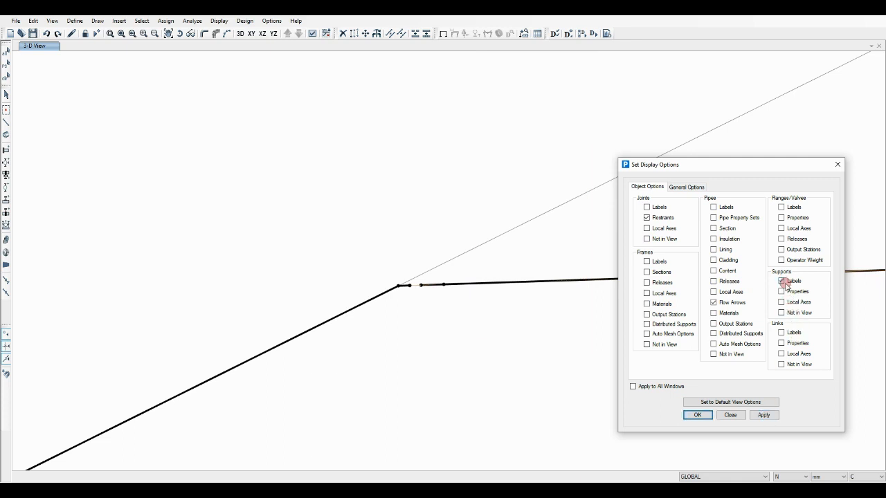
pyautogui.click(764, 415)
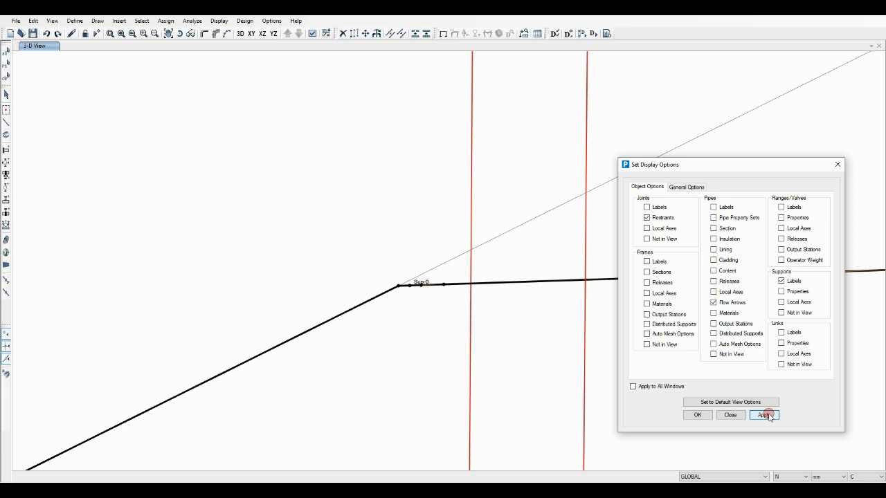
# Show joint labels instead of support labels around the gap
pyautogui.click(653, 208)
pyautogui.click(782, 281)
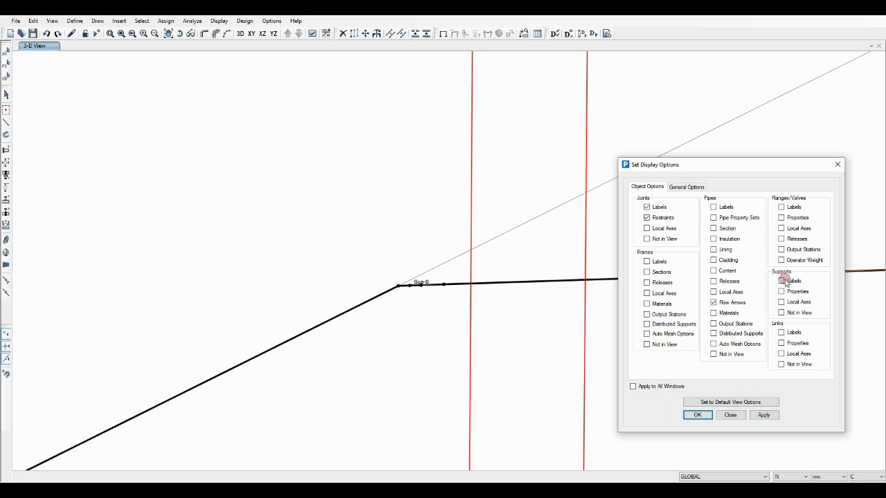
pyautogui.click(764, 416)
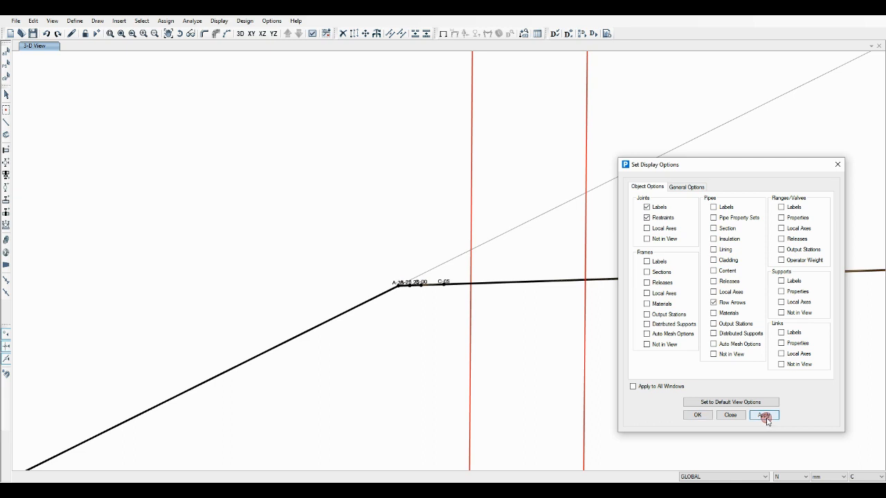
pyautogui.scroll(3, 411, 277)
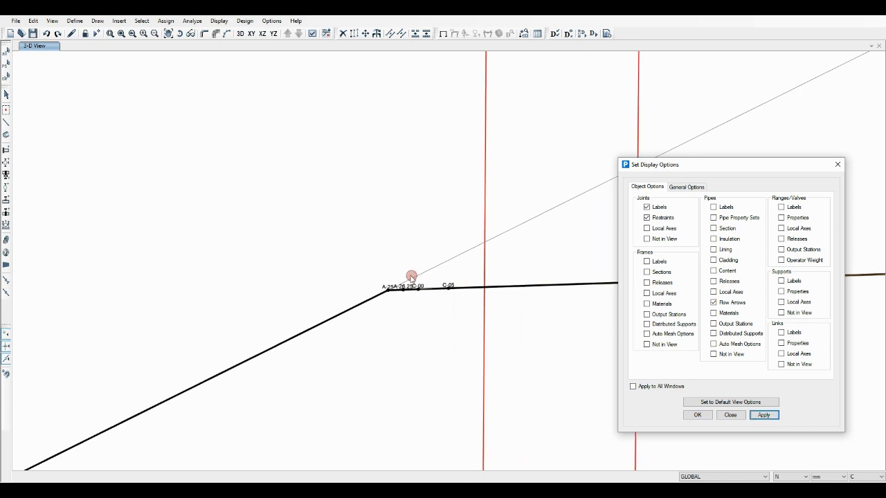
pyautogui.scroll(1, 407, 277)
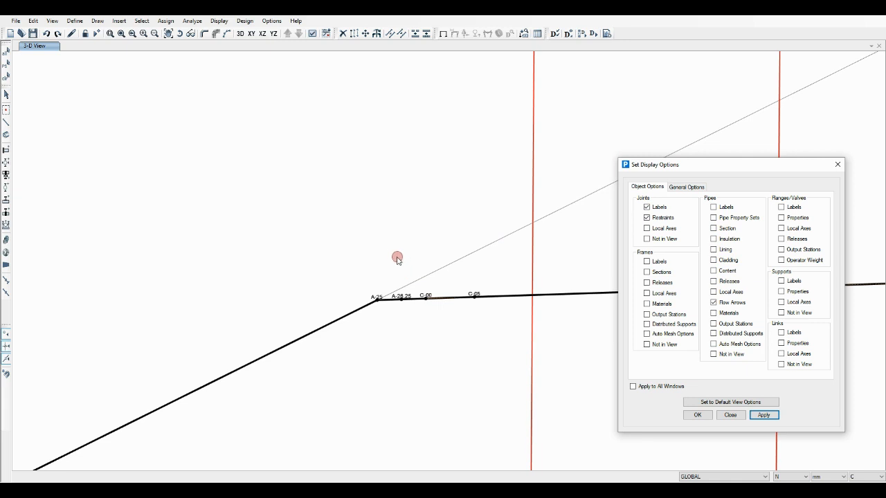
# Copy the anchor's support property Sup and name the copy "flex anc"
pyautogui.click(532, 172)
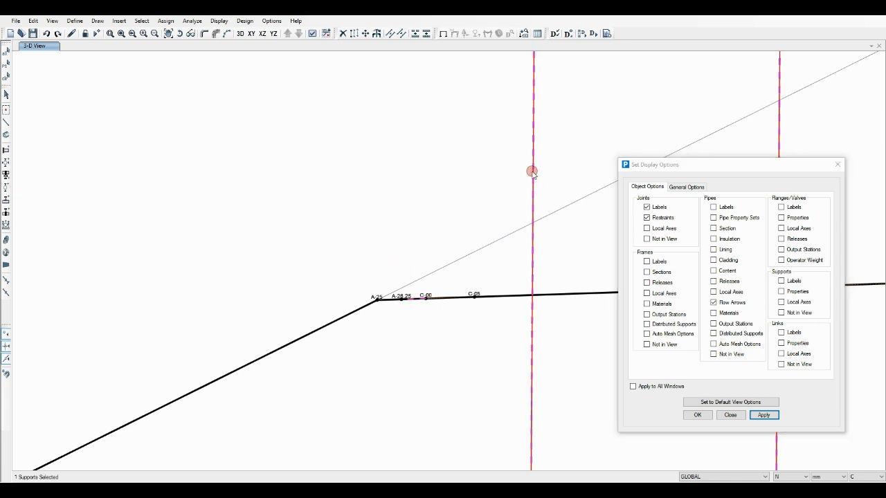
pyautogui.rightClick(531, 171)
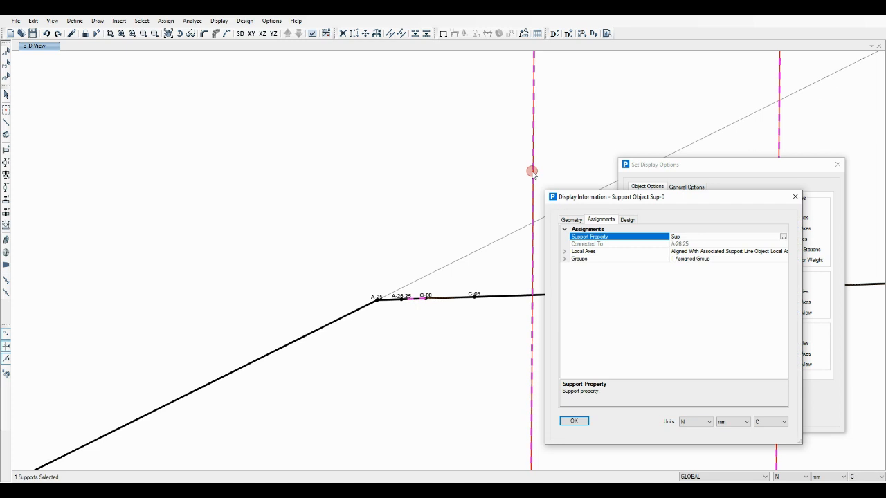
pyautogui.click(783, 237)
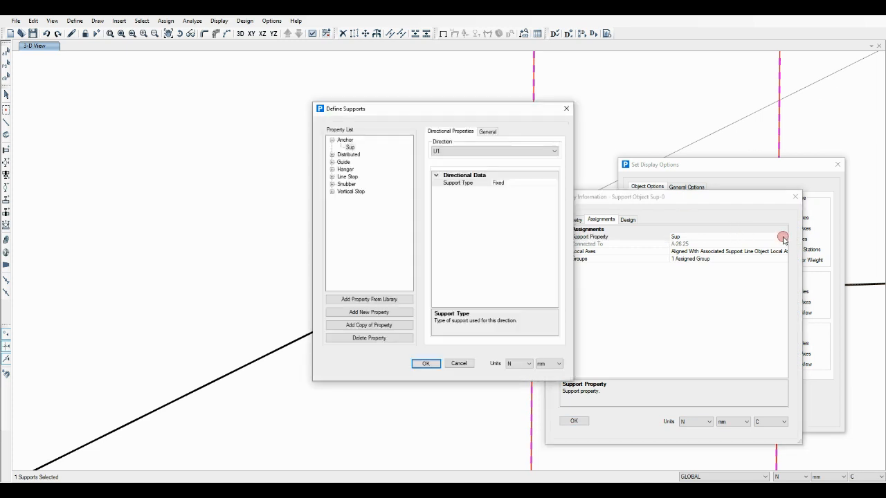
pyautogui.click(365, 326)
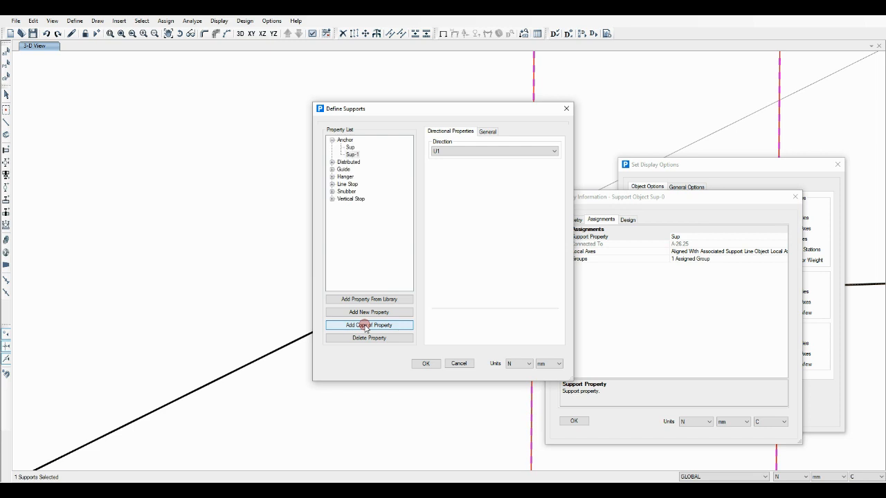
pyautogui.click(486, 131)
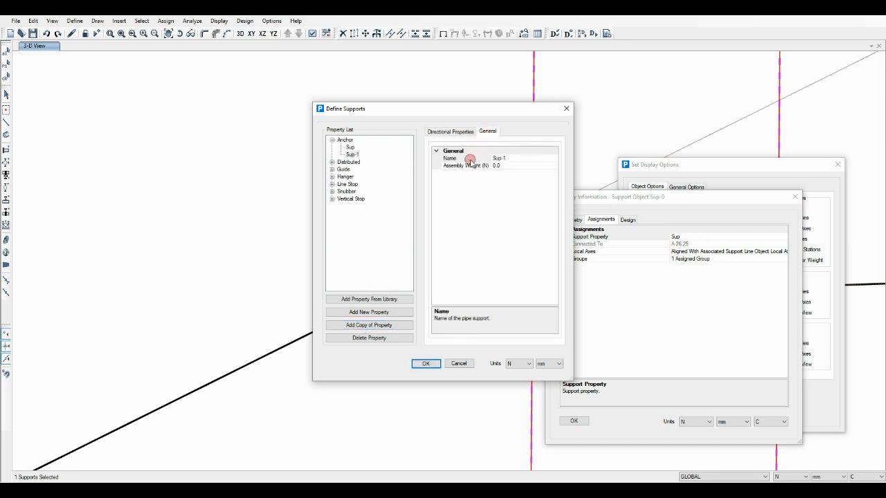
pyautogui.click(469, 159)
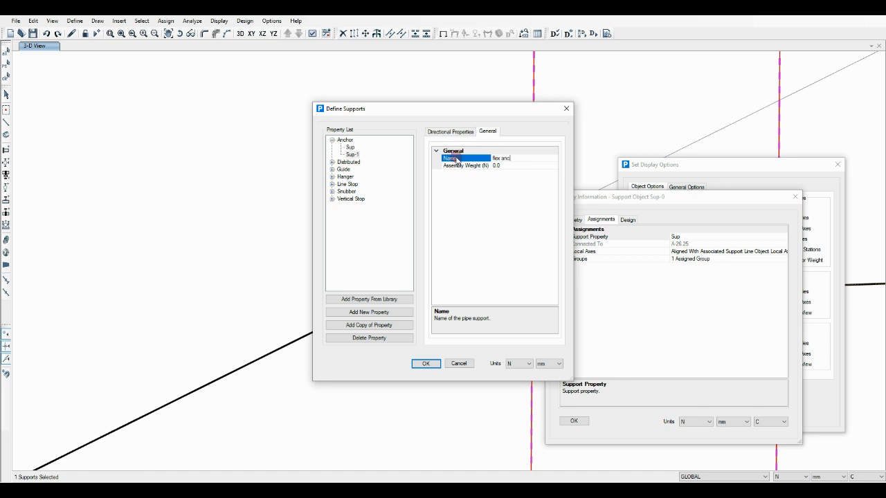
# Make the flex anc support linear in direction U1 with a stiffness of 95000 N/mm
pyautogui.click(454, 131)
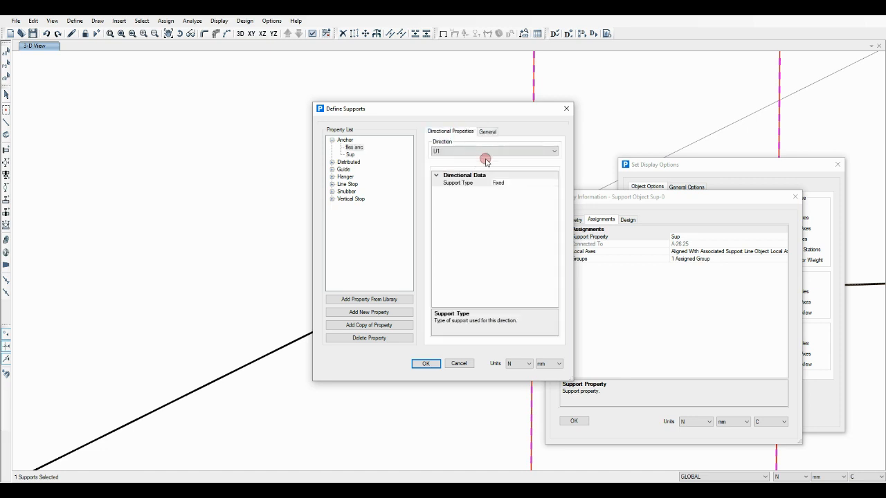
pyautogui.click(469, 183)
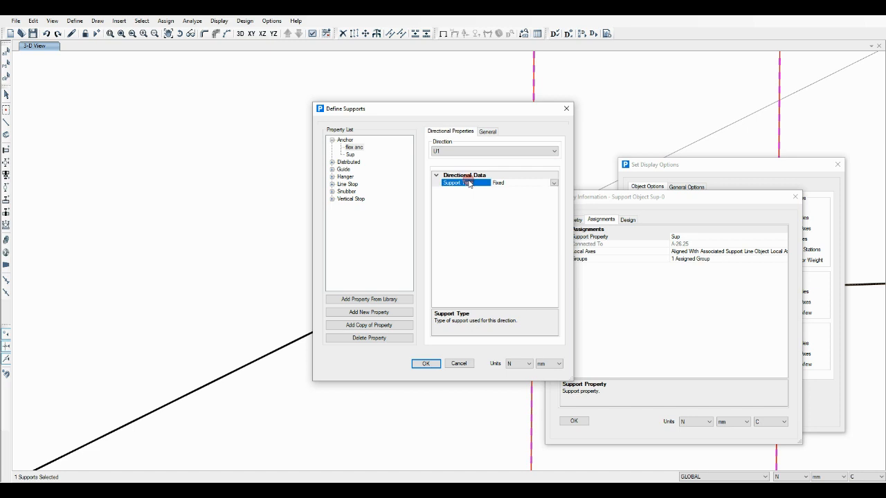
pyautogui.click(553, 183)
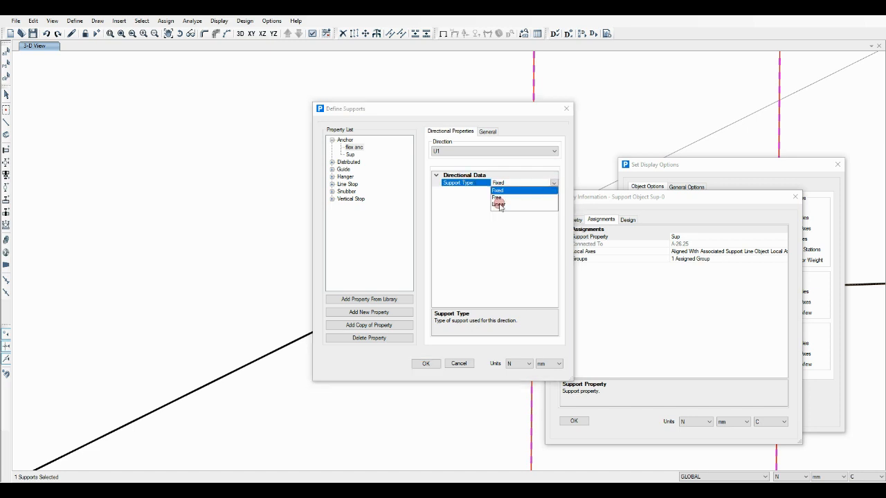
pyautogui.click(495, 205)
pyautogui.click(484, 199)
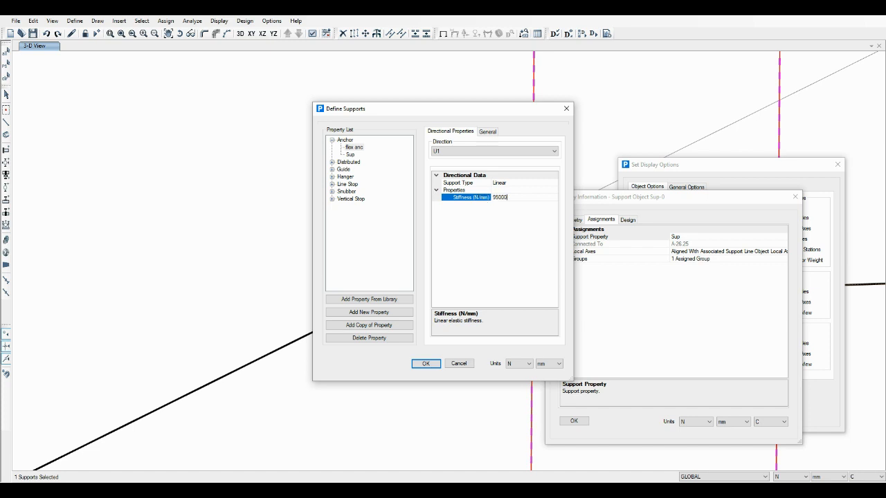
# Make the flex anc support linear in the rotational direction R2
pyautogui.click(482, 151)
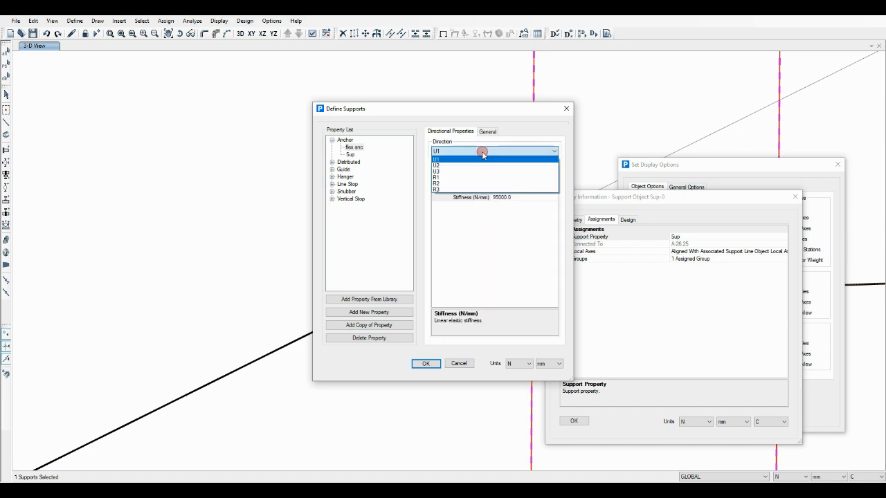
pyautogui.click(449, 184)
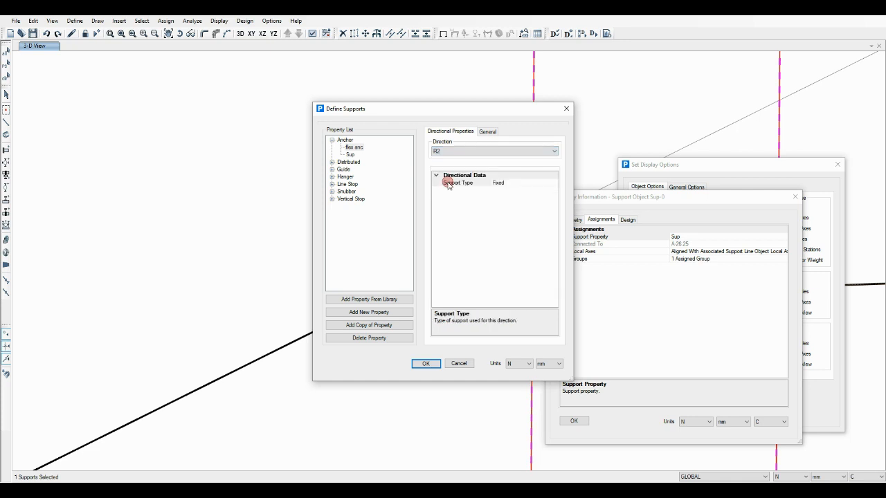
pyautogui.click(543, 185)
pyautogui.click(553, 182)
pyautogui.click(503, 204)
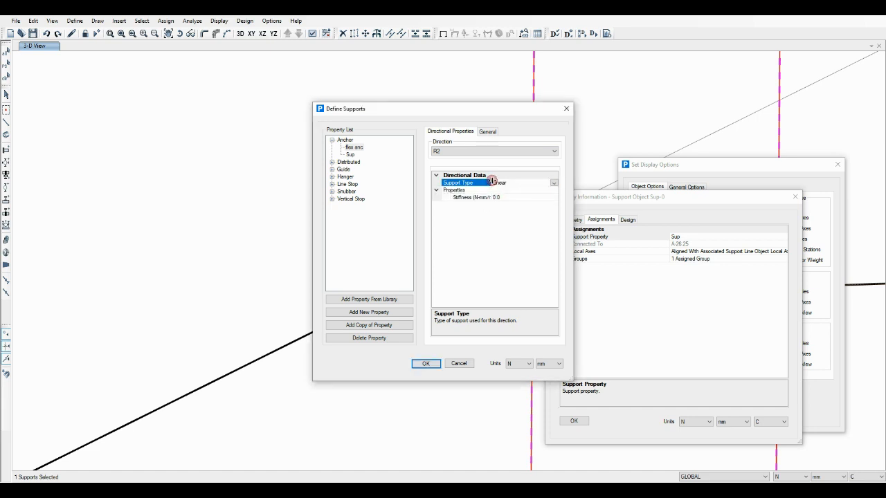
pyautogui.moveTo(492, 180); pyautogui.dragTo(500, 179)
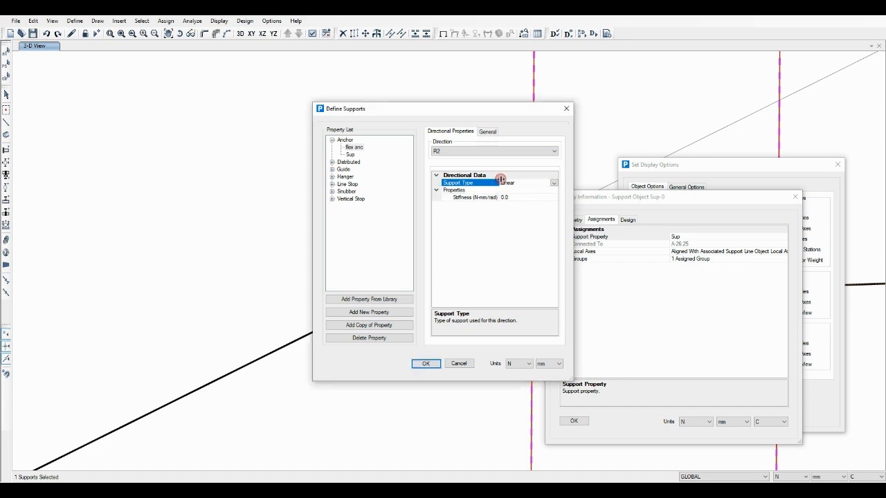
# Switch the length unit to m and set the R2 stiffness of flex anc to 25000 J/rad
pyautogui.click(546, 364)
pyautogui.click(540, 402)
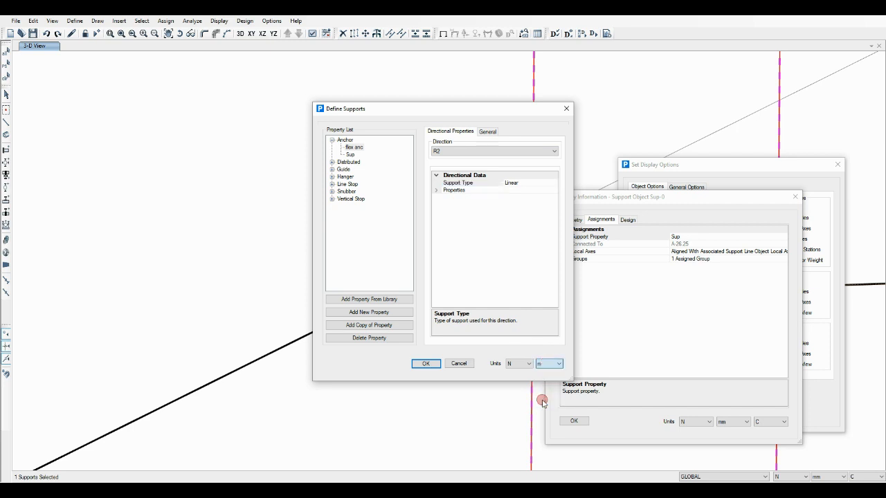
pyautogui.click(435, 192)
pyautogui.click(467, 199)
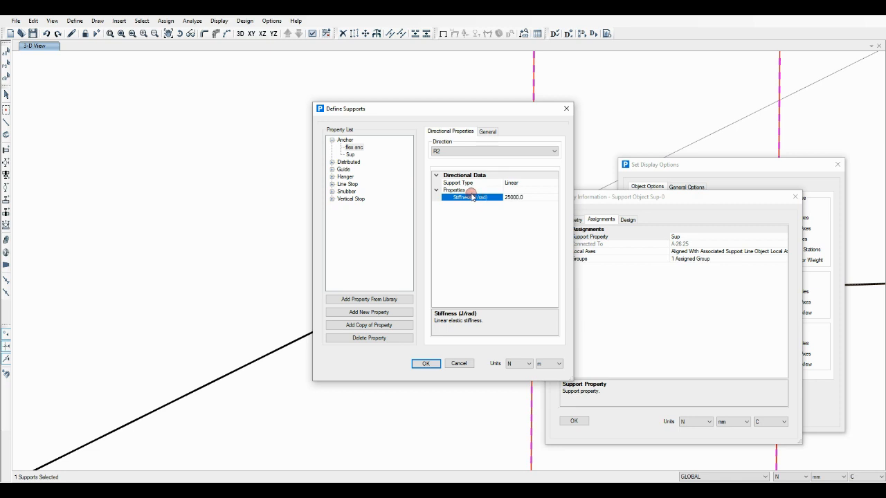
# Make flex anc linear in direction R3 with a stiffness of 20000 J/rad, and assign the property to the selected anchor
pyautogui.click(479, 151)
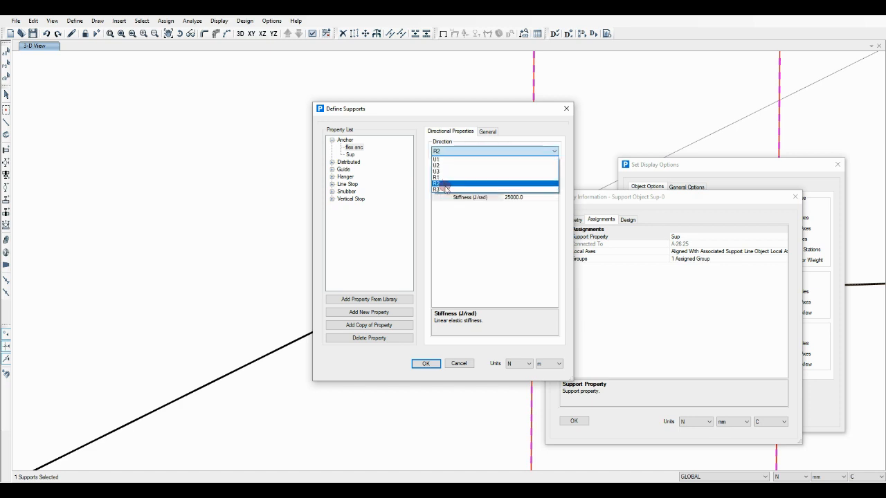
pyautogui.click(445, 189)
pyautogui.click(514, 183)
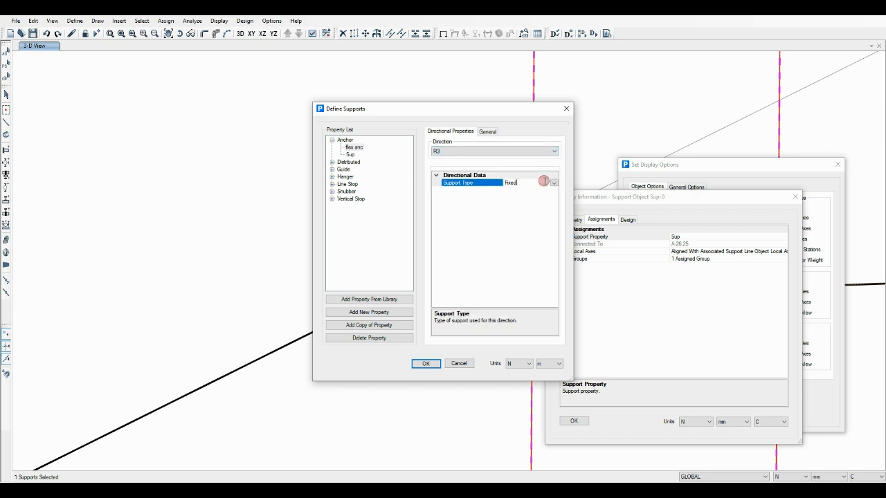
pyautogui.click(551, 183)
pyautogui.click(504, 205)
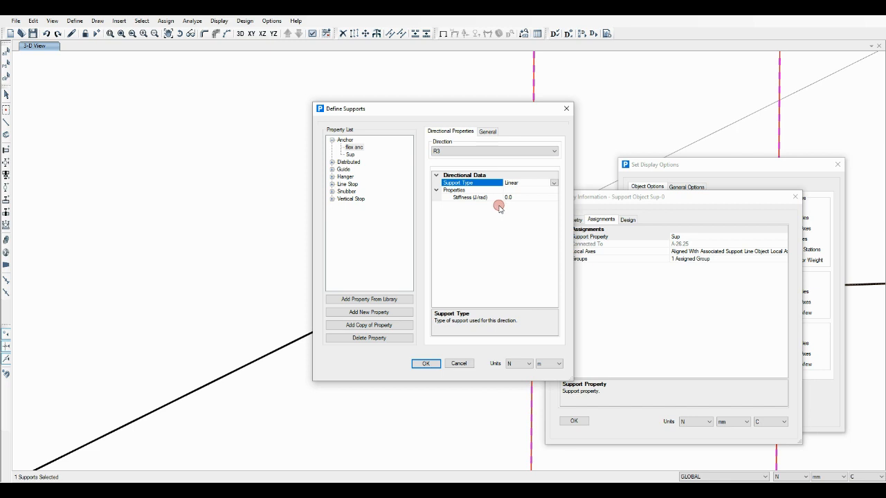
pyautogui.click(488, 198)
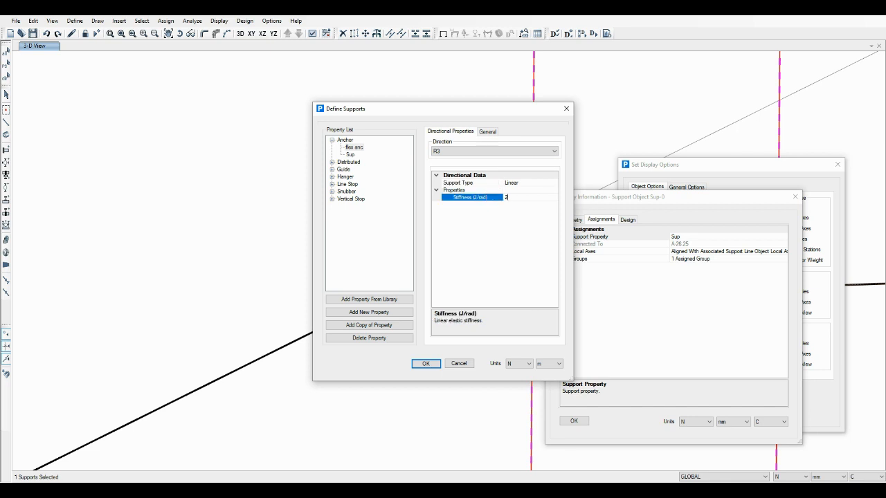
pyautogui.click(487, 198)
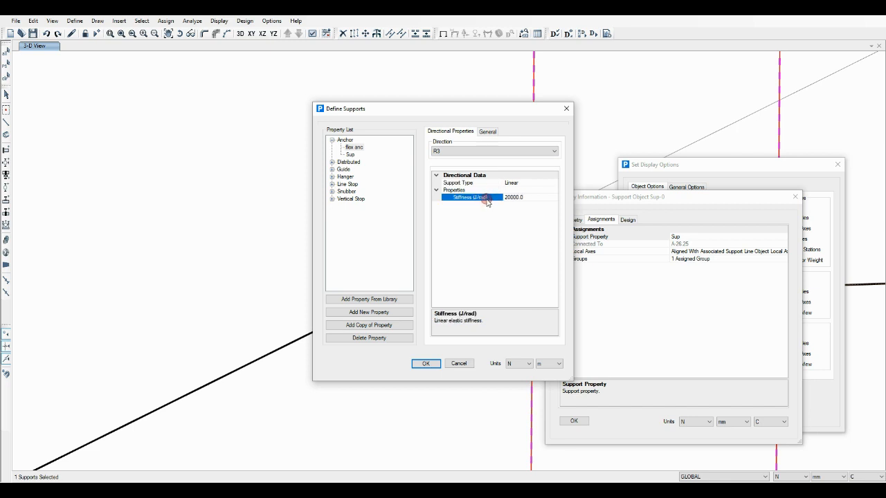
pyautogui.click(432, 365)
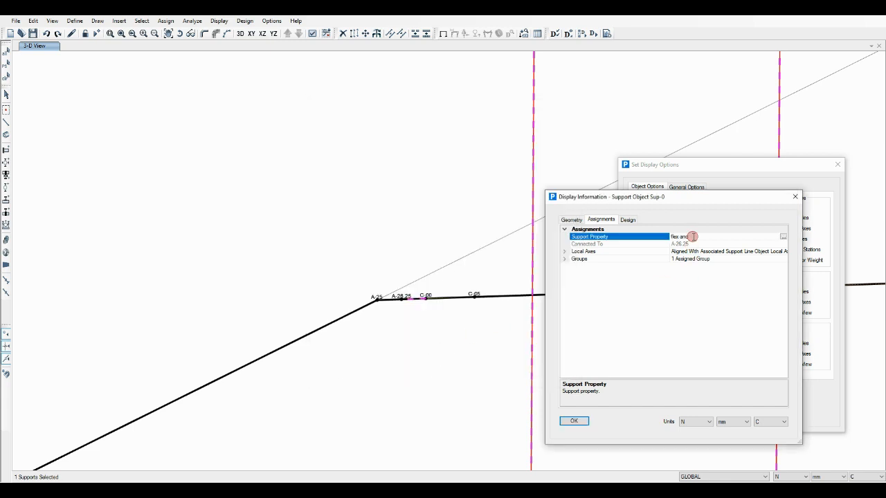
pyautogui.click(576, 421)
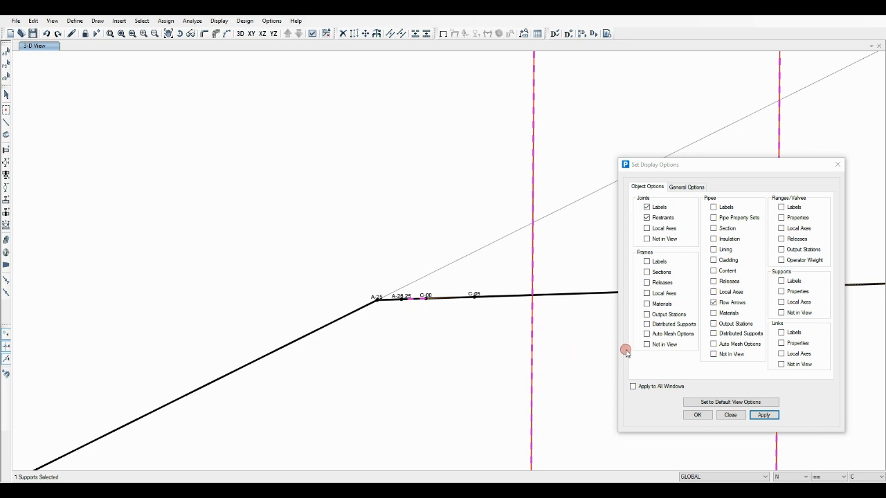
# Show the local axes of the supports and examine the orientation of the axes at the anchor
pyautogui.click(782, 302)
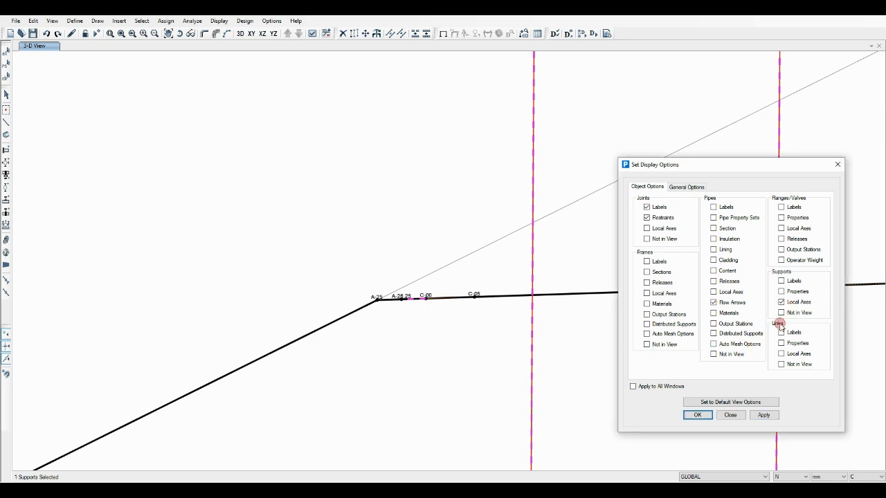
pyautogui.click(765, 415)
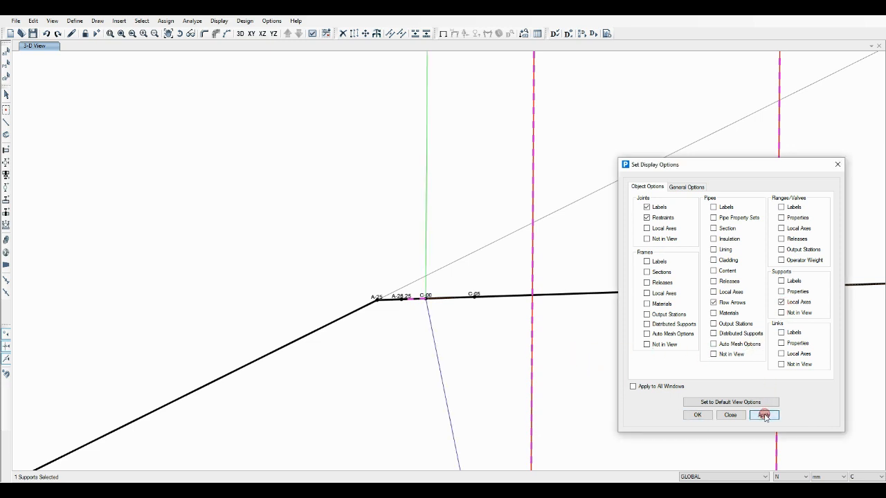
pyautogui.scroll(-2, 375, 328)
pyautogui.scroll(-5, 365, 310)
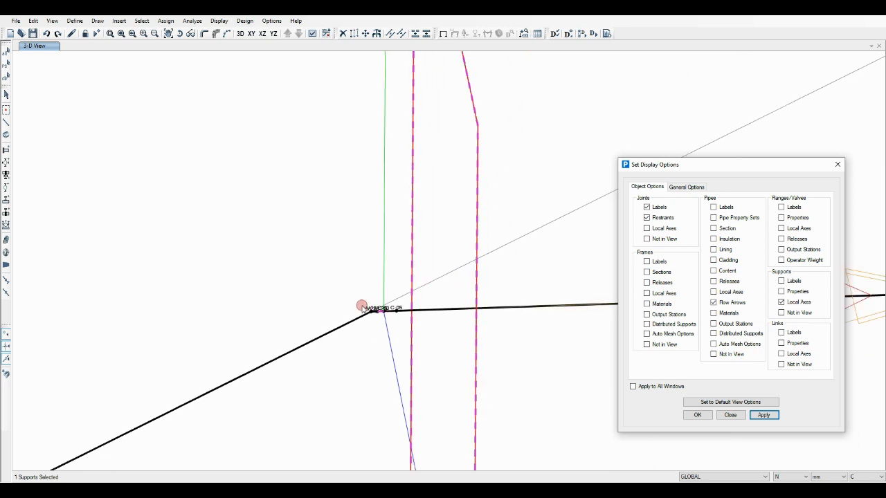
pyautogui.scroll(-2, 361, 308)
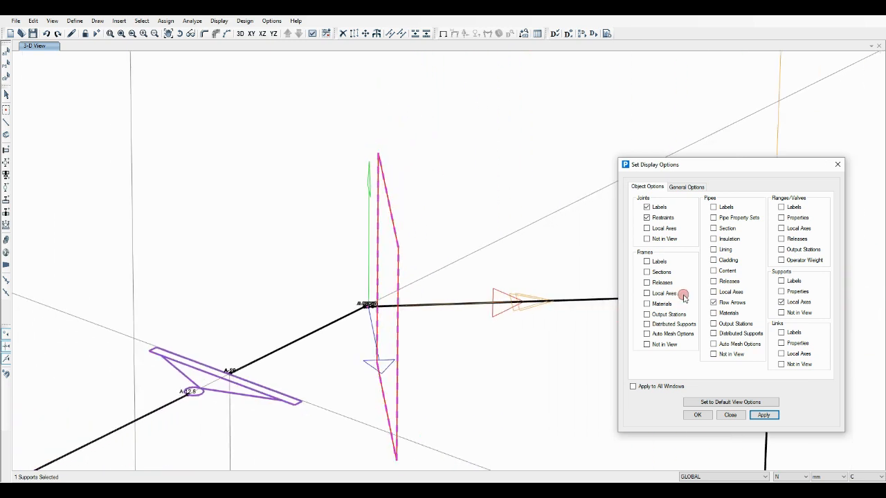
# Hide the flow arrows of the pipes and clear the current selection
pyautogui.click(718, 303)
pyautogui.click(763, 415)
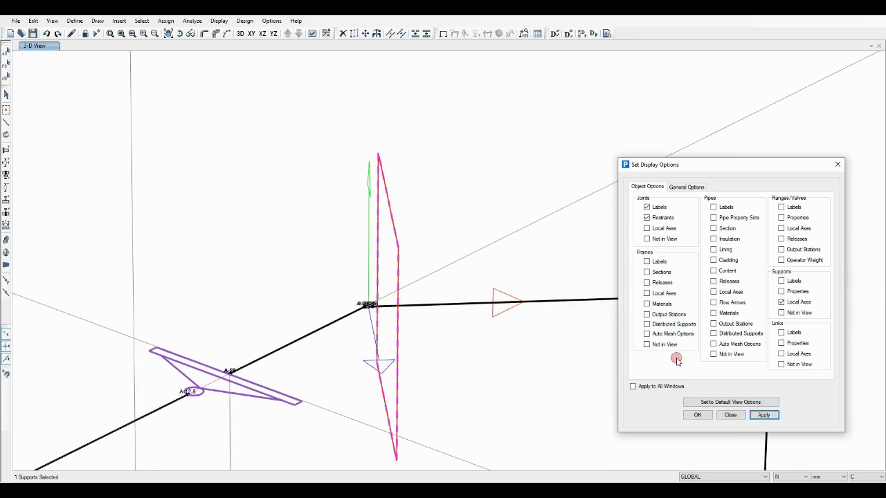
pyautogui.click(6, 86)
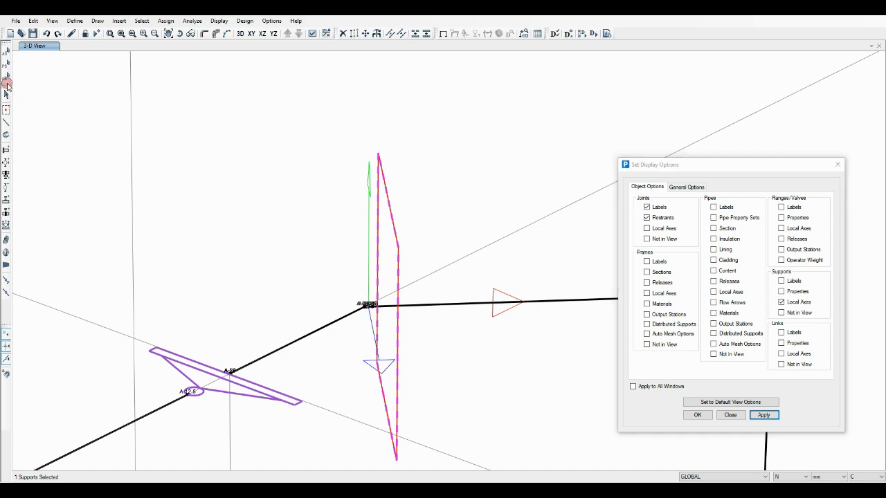
pyautogui.click(11, 78)
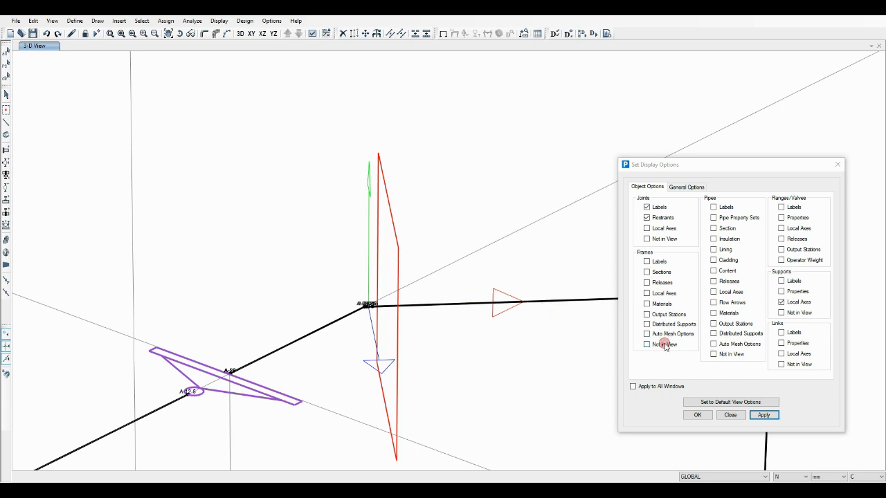
# Insert a J Only flange at joint A-20 with Start Point as its offset reference, accepting the diameter mismatch, and finish drawing components
pyautogui.scroll(-2, 248, 191)
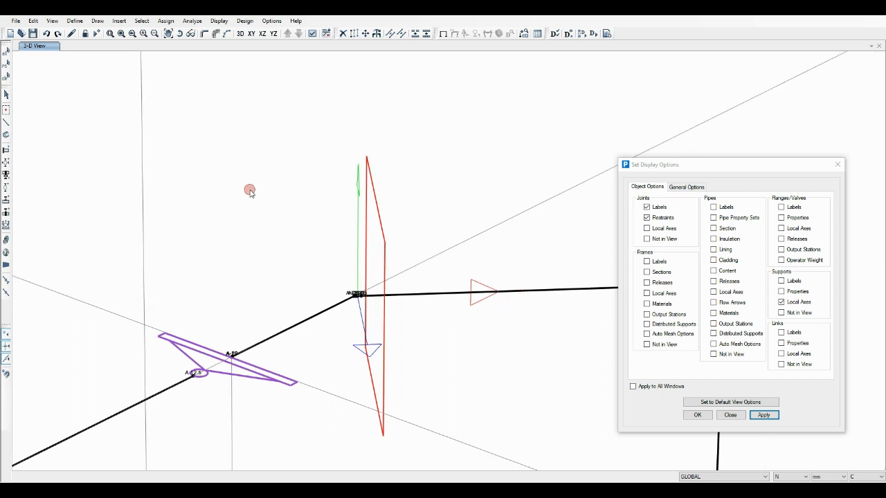
pyautogui.scroll(-2, 232, 186)
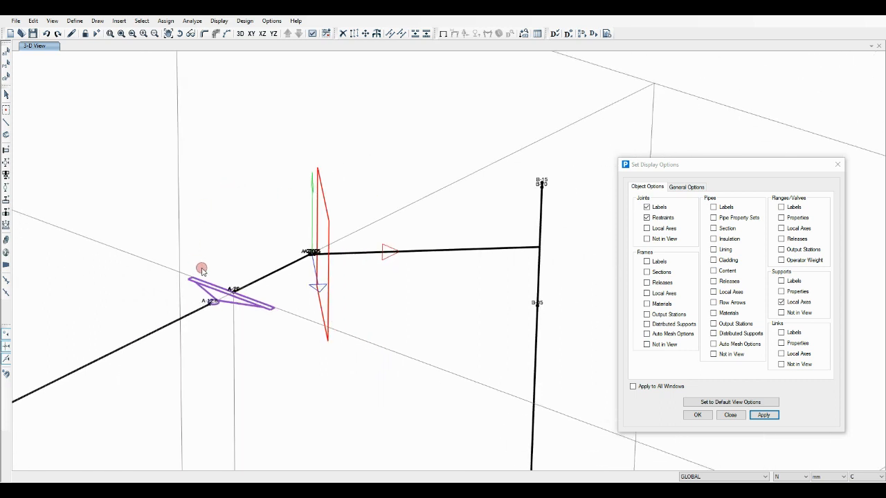
pyautogui.scroll(4, 201, 273)
pyautogui.scroll(3, 273, 308)
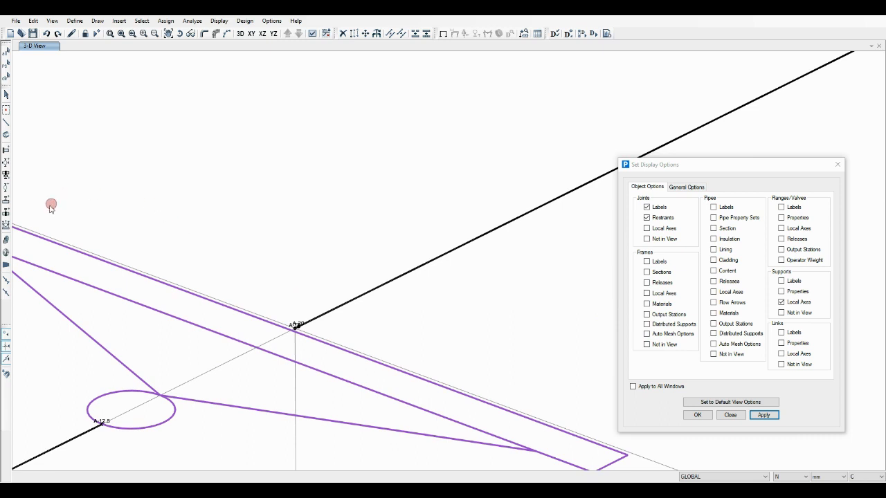
pyautogui.click(5, 252)
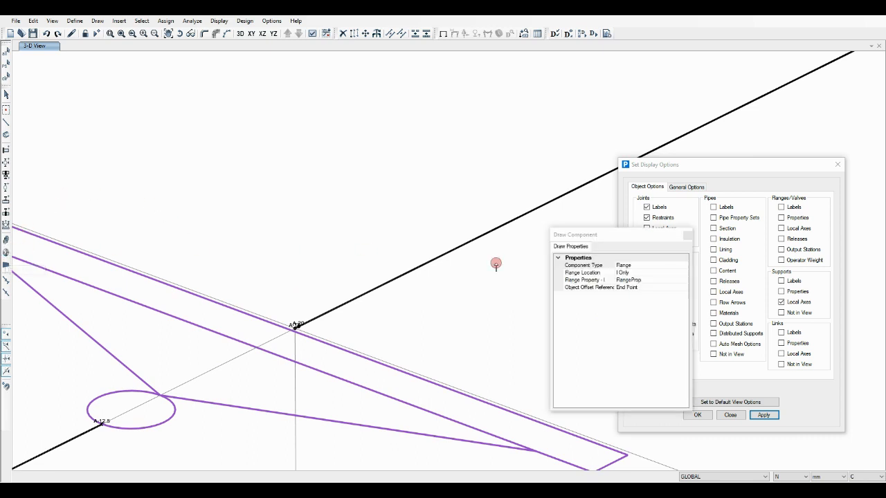
pyautogui.click(676, 273)
pyautogui.click(677, 273)
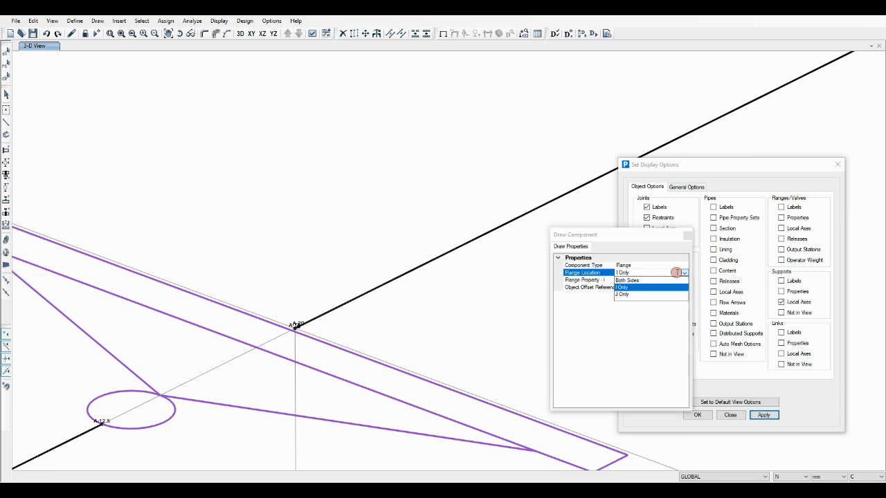
pyautogui.click(622, 294)
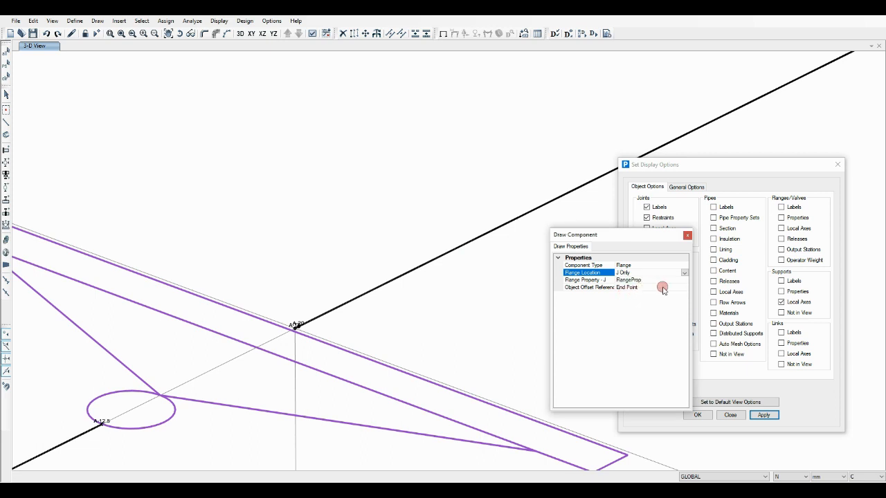
pyautogui.click(679, 287)
pyautogui.click(683, 287)
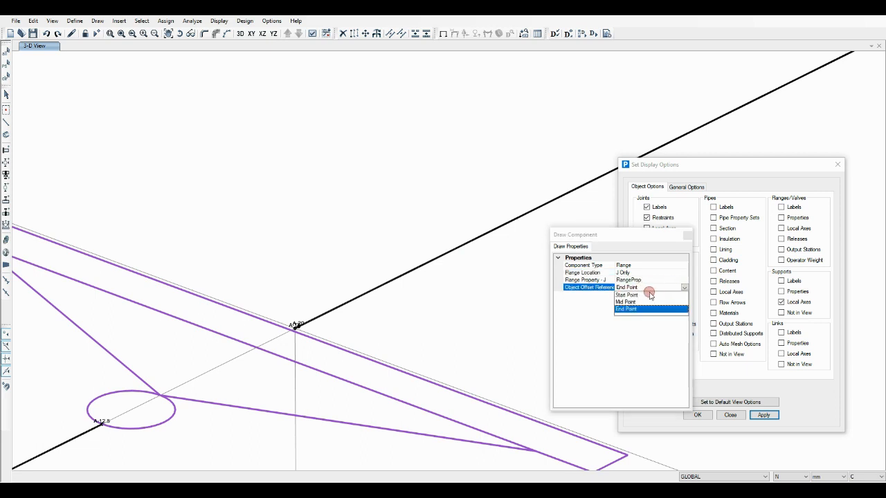
pyautogui.click(629, 294)
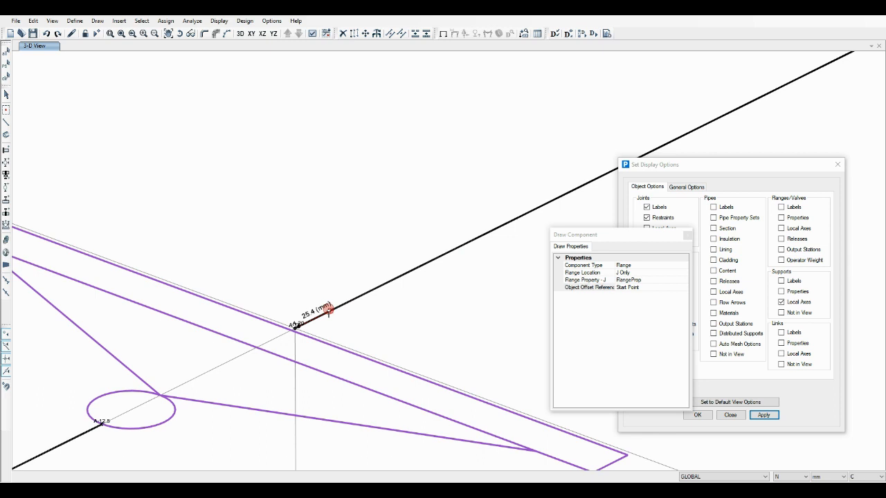
pyautogui.click(297, 324)
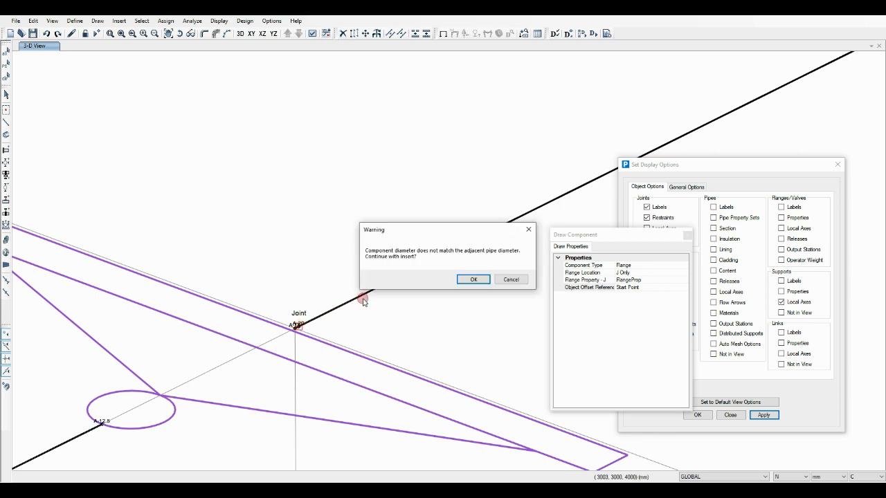
pyautogui.click(470, 279)
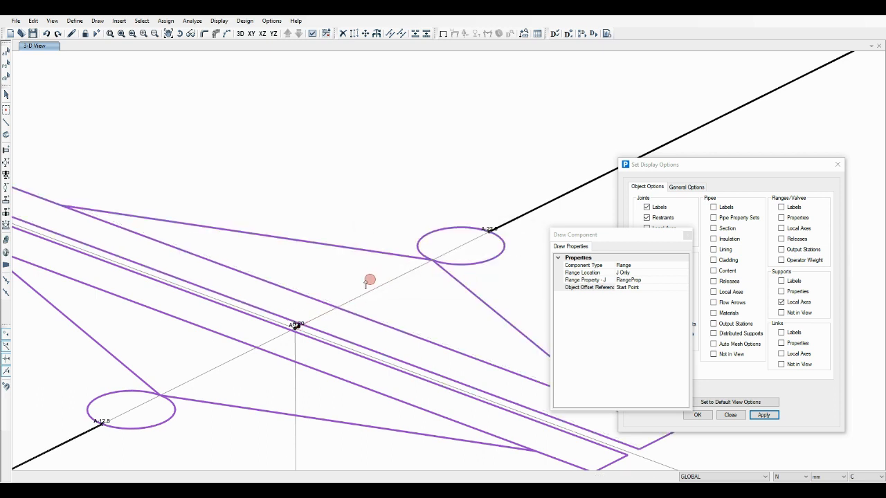
pyautogui.scroll(-1, 329, 247)
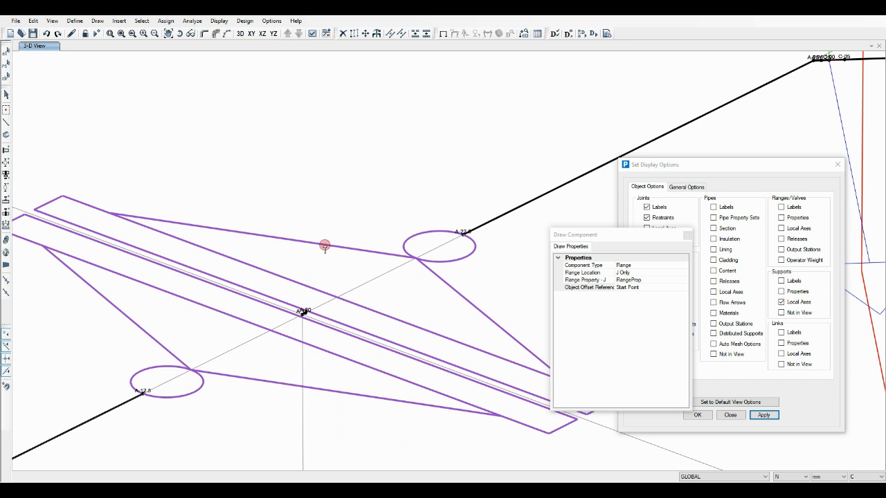
pyautogui.scroll(-5, 324, 247)
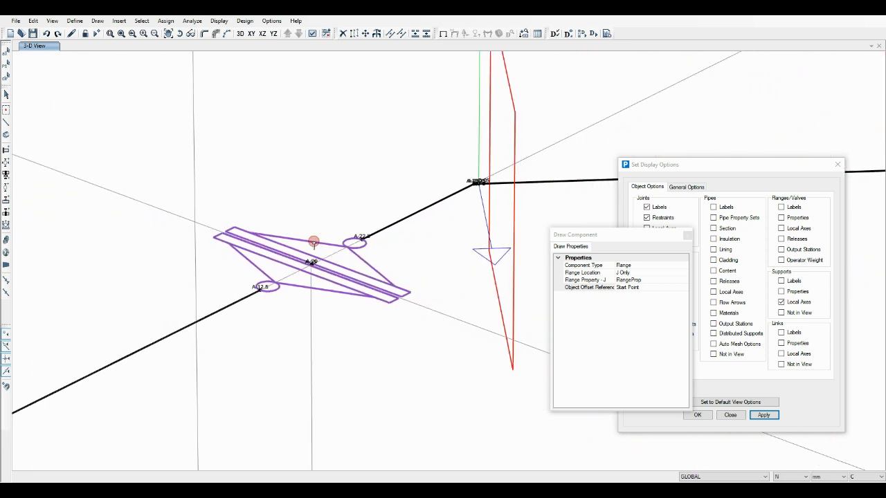
pyautogui.scroll(-3, 313, 241)
pyautogui.click(687, 236)
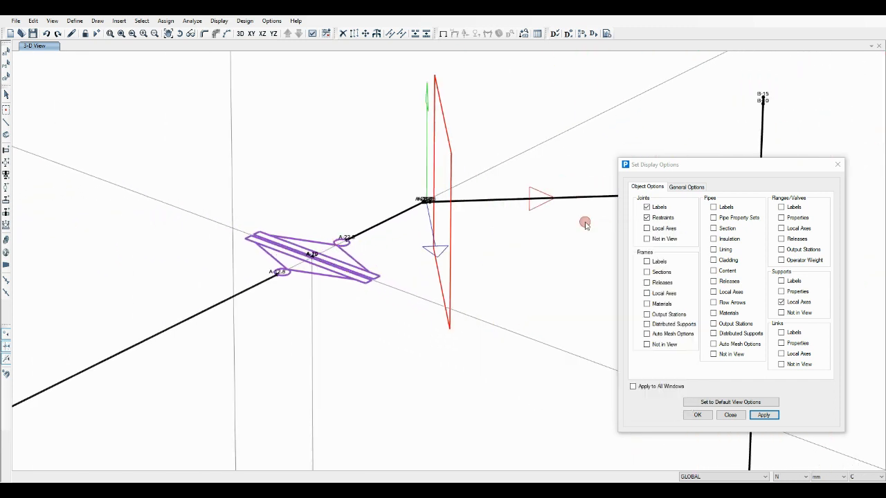
# Turn off the local axes of the supports in the 3-D view
pyautogui.scroll(-2, 401, 208)
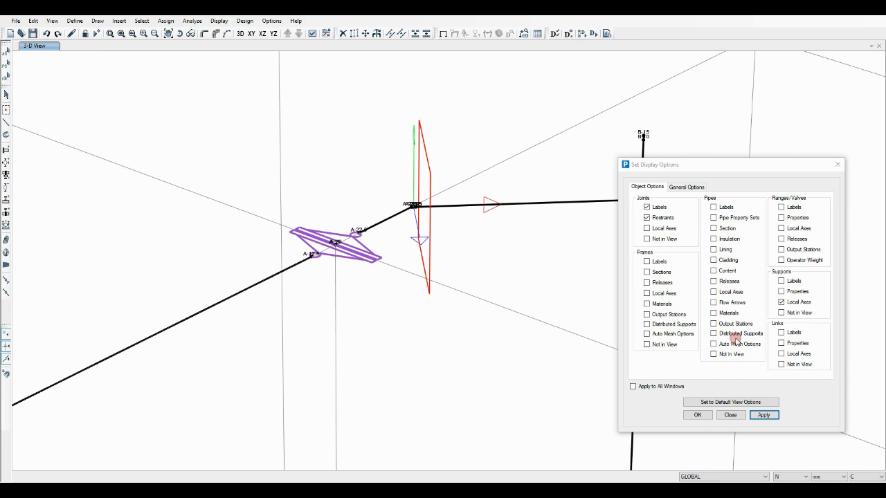
pyautogui.click(764, 415)
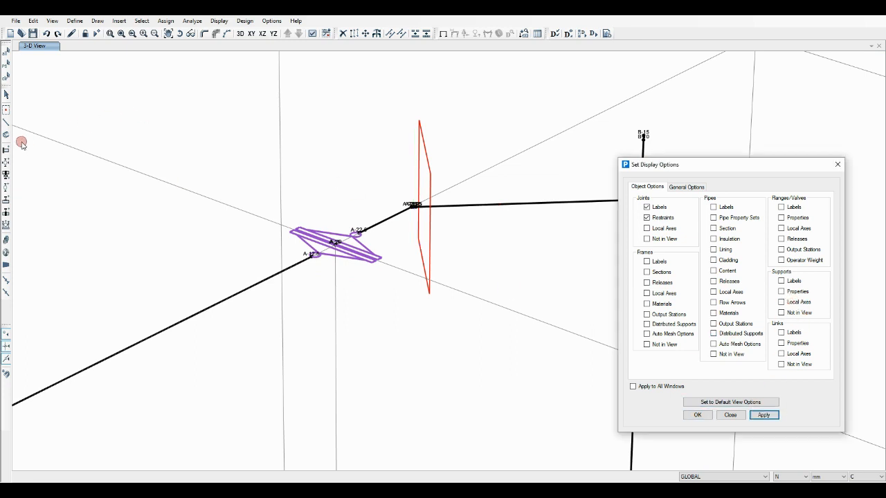
# Place Anchor supports with property Sup at vessel base joint B-00 and free pipe end joint A-00, then finish drawing supports
pyautogui.click(192, 33)
pyautogui.click(204, 34)
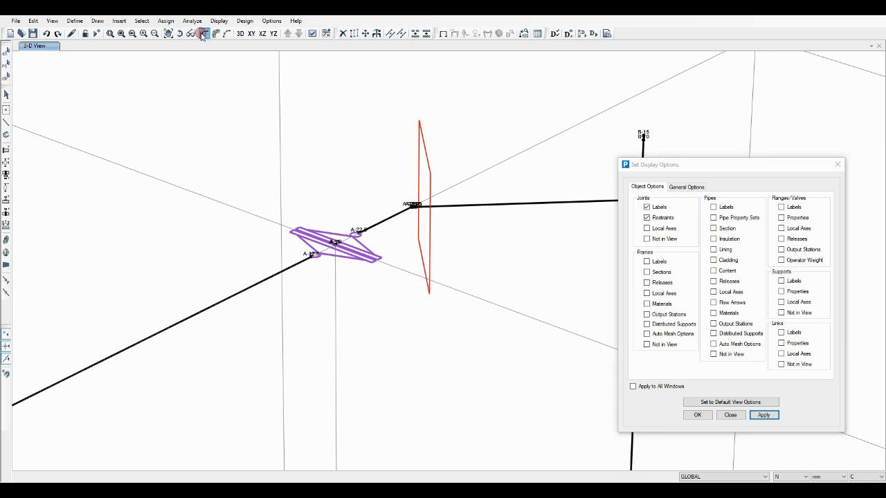
pyautogui.scroll(-5, 197, 98)
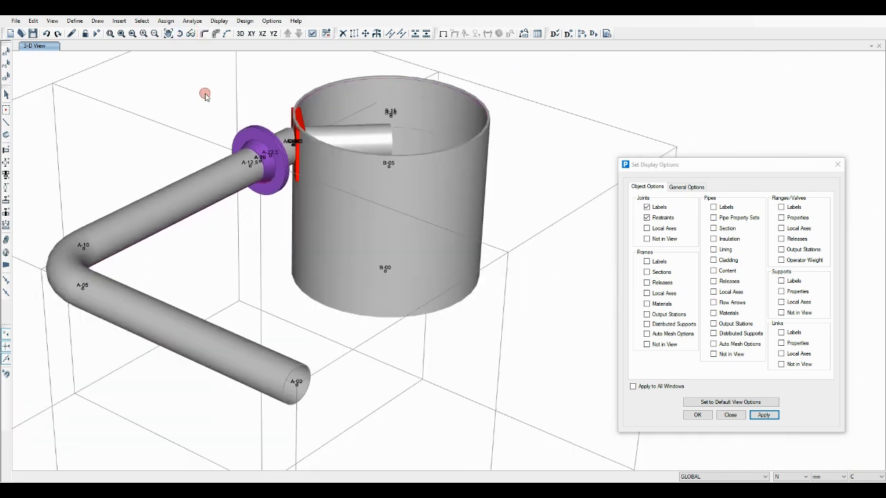
pyautogui.scroll(1, 204, 95)
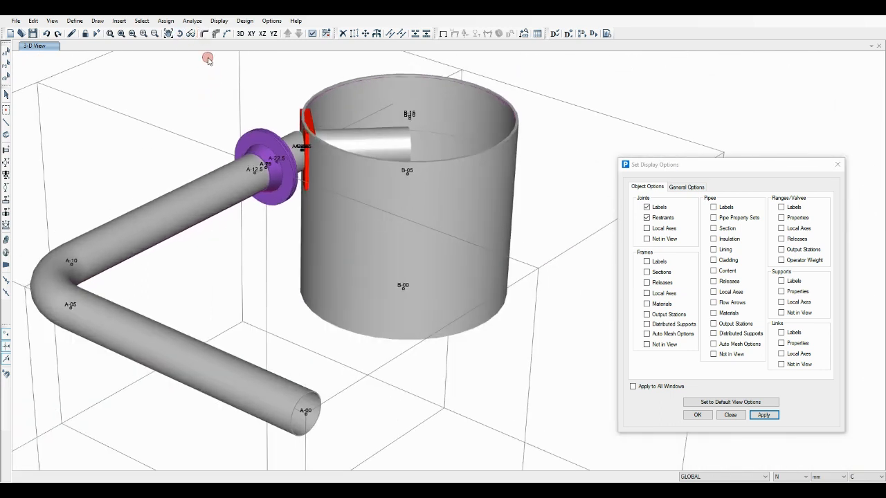
pyautogui.click(6, 150)
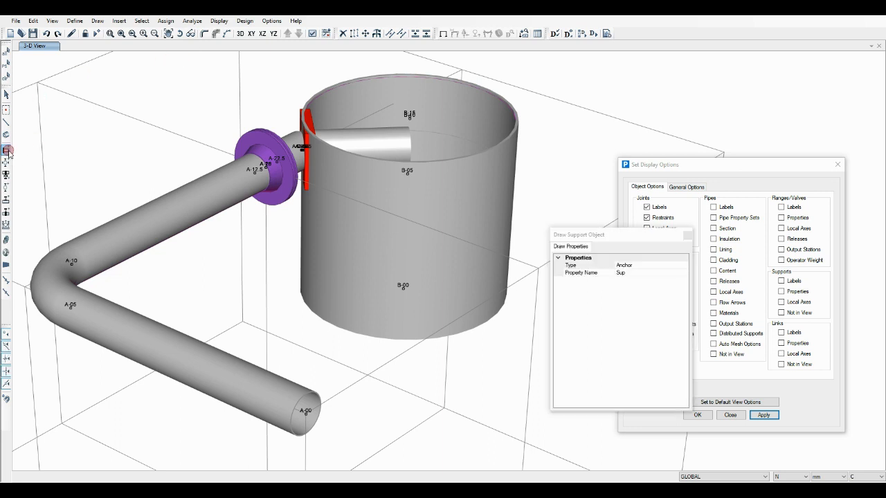
pyautogui.click(405, 285)
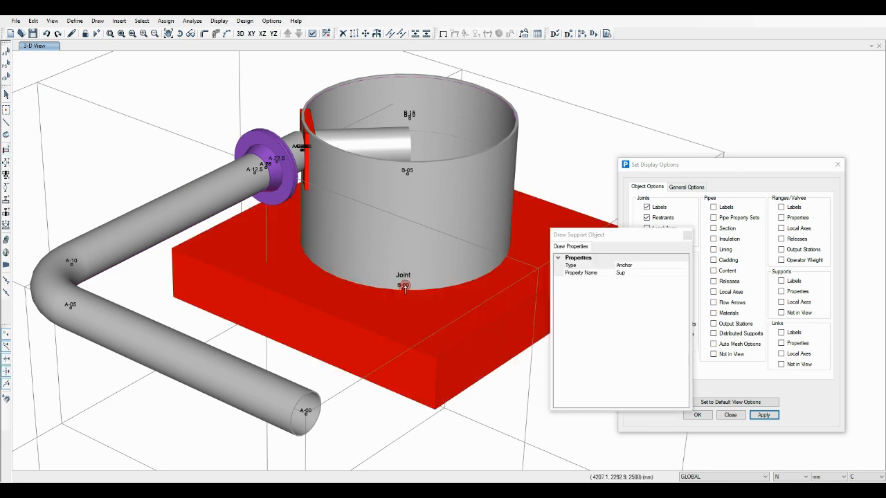
pyautogui.click(306, 414)
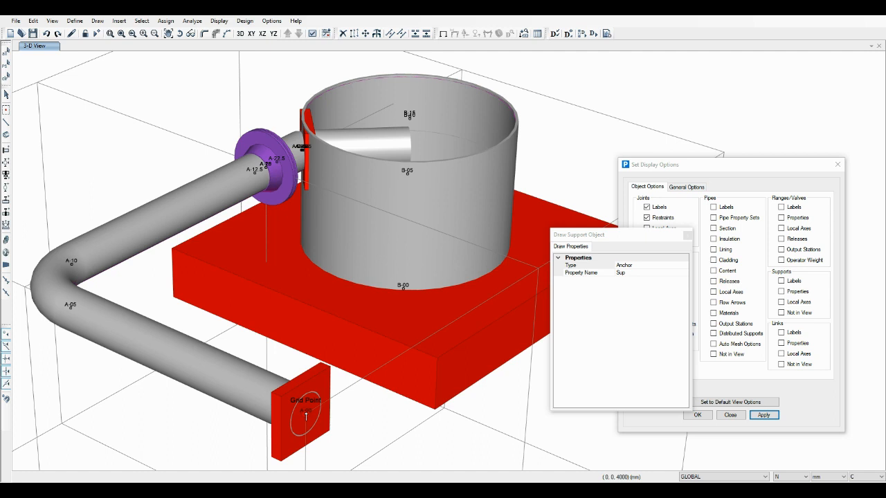
pyautogui.click(226, 33)
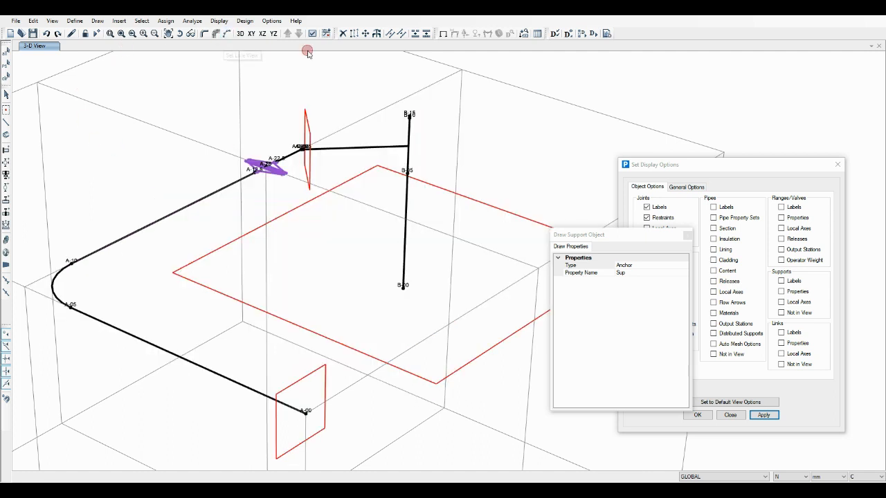
pyautogui.click(8, 93)
# Define a group named design and add every object except the nozzle-to-vessel tee to it
pyautogui.click(382, 148)
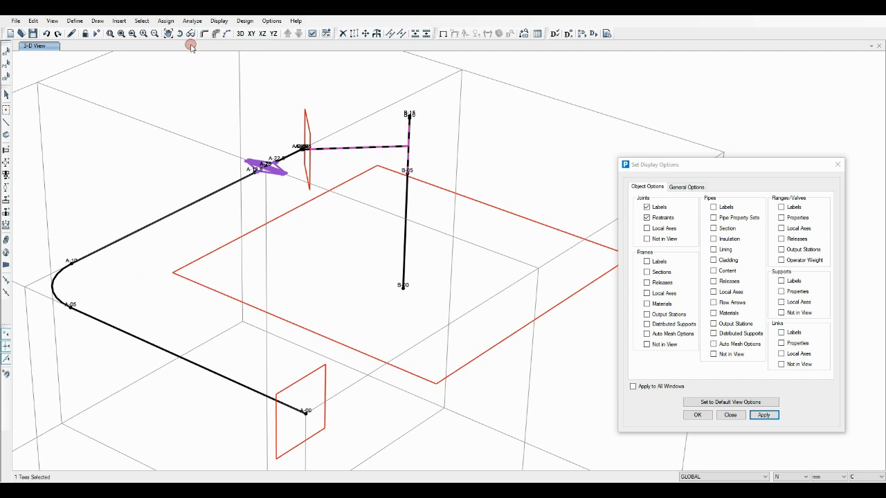
pyautogui.click(141, 21)
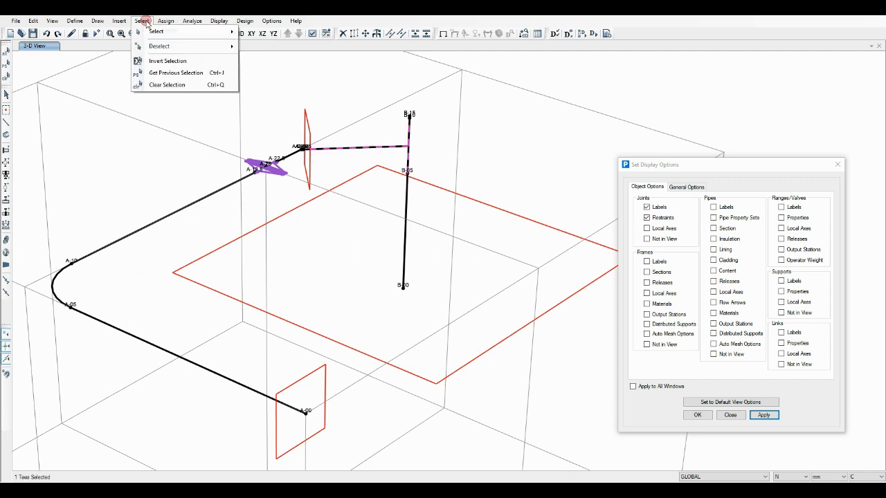
pyautogui.click(154, 61)
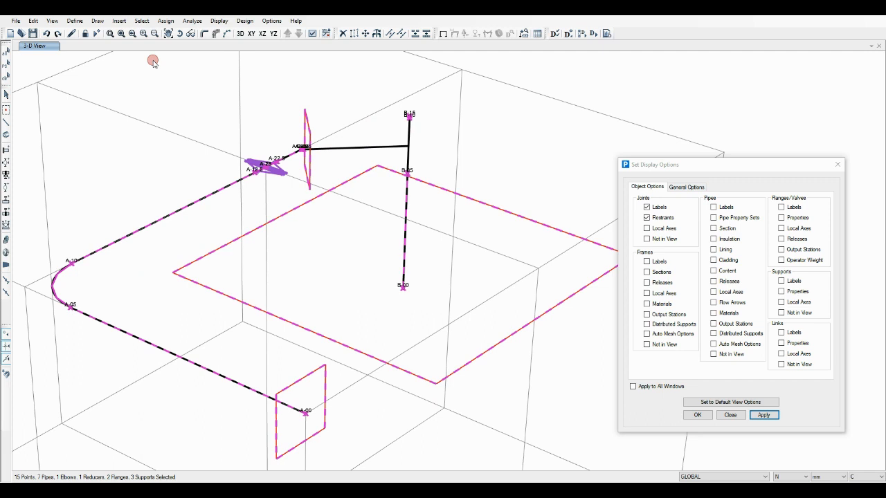
pyautogui.click(165, 22)
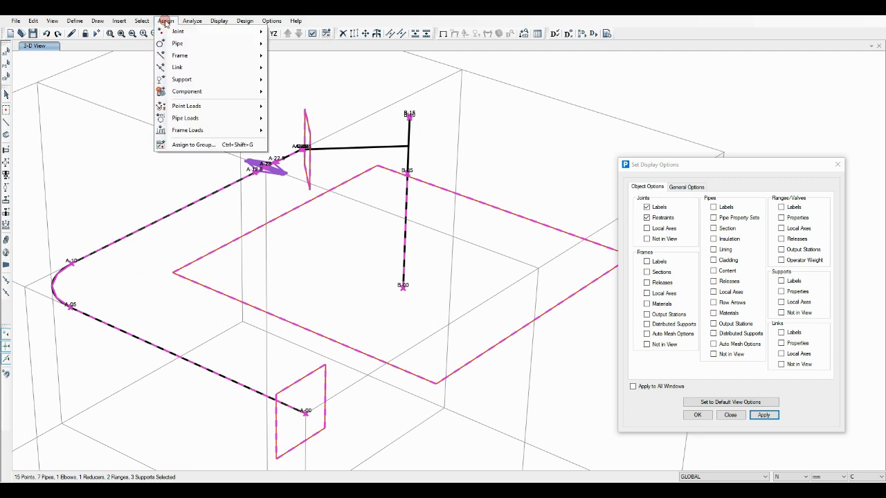
pyautogui.click(215, 144)
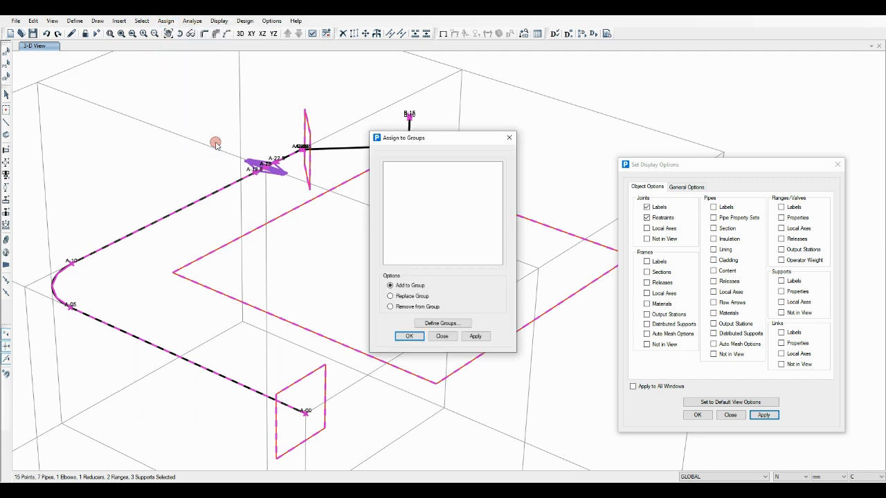
pyautogui.click(442, 323)
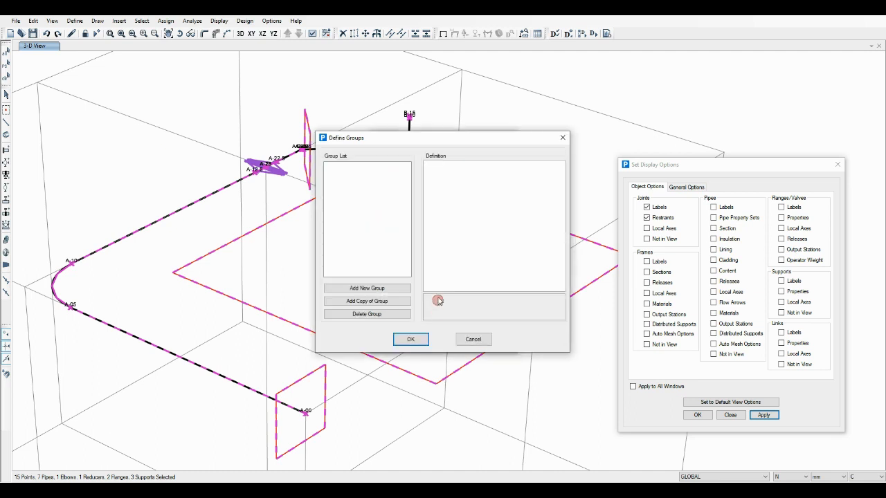
pyautogui.click(359, 286)
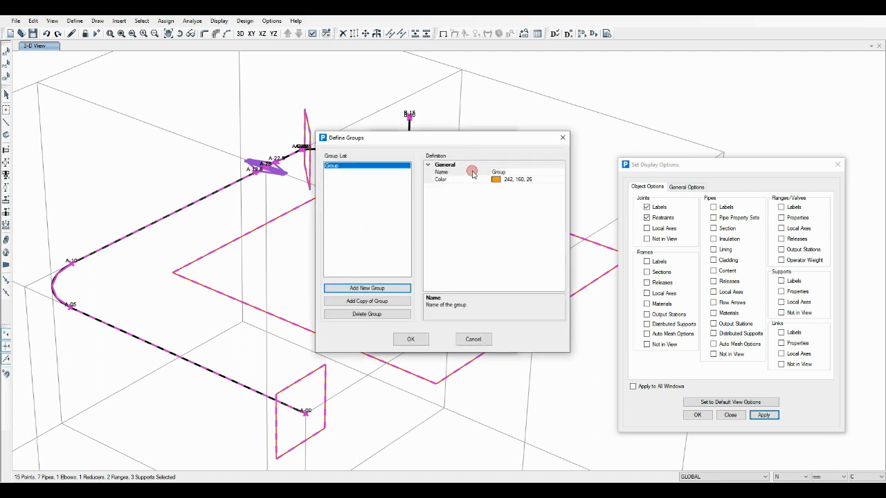
pyautogui.click(474, 172)
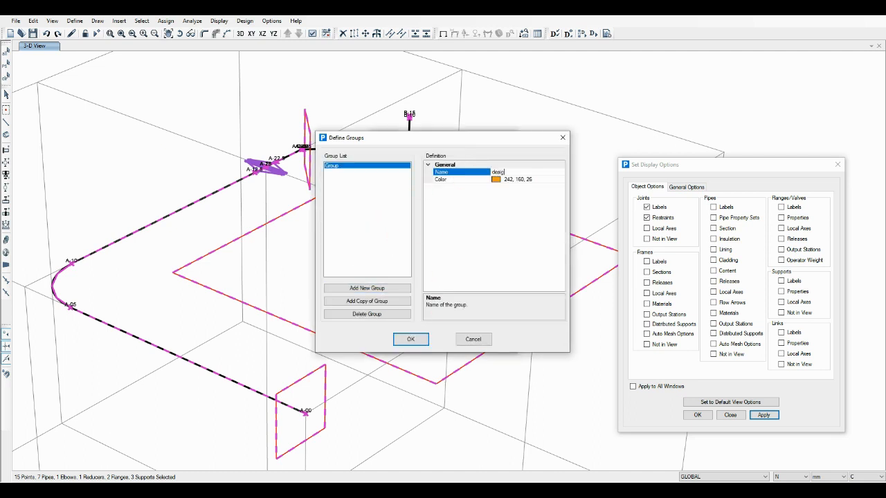
pyautogui.write('design')
pyautogui.click(410, 339)
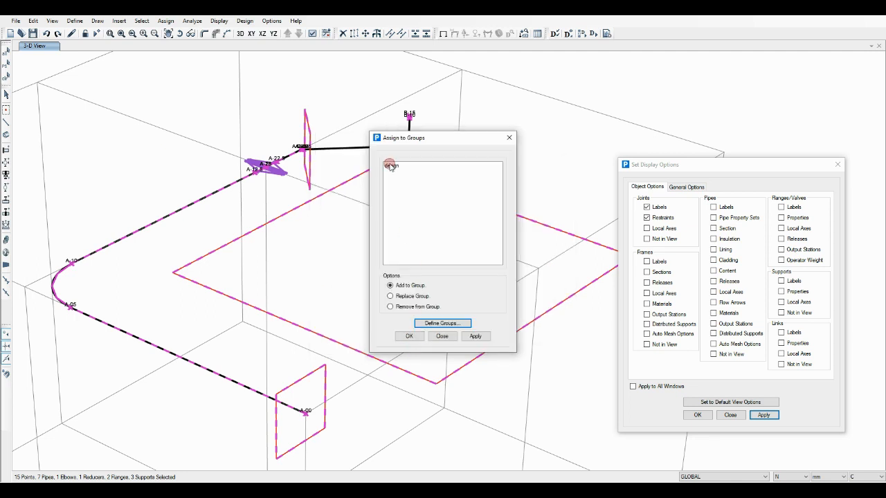
pyautogui.click(390, 166)
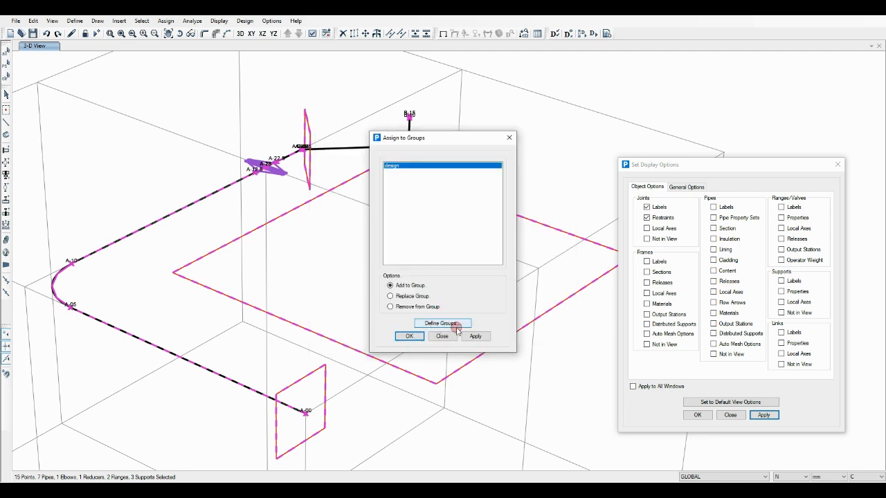
pyautogui.click(409, 335)
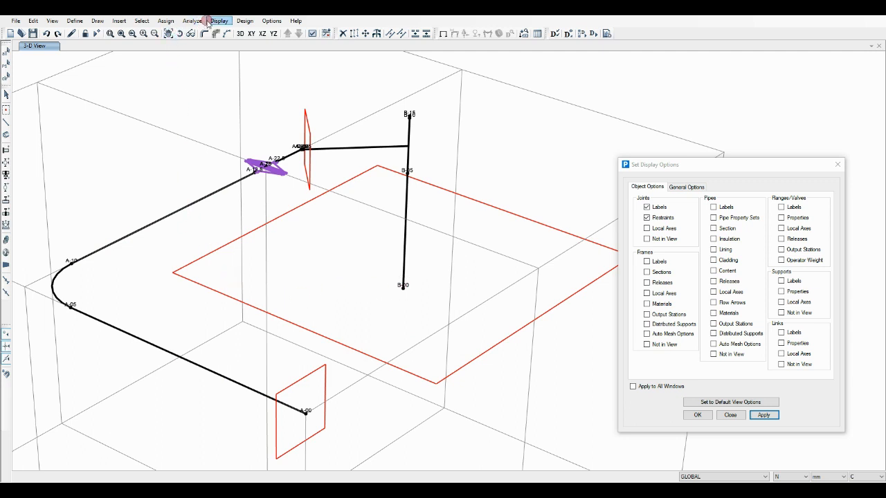
# Restrict design request DR to the design group, check its included objects in the model, and accept the request
pyautogui.click(235, 20)
pyautogui.click(244, 30)
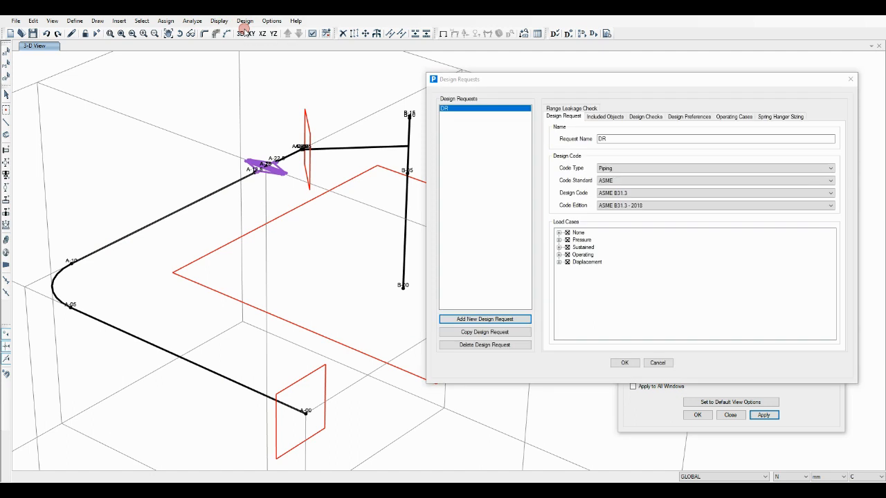
pyautogui.click(605, 116)
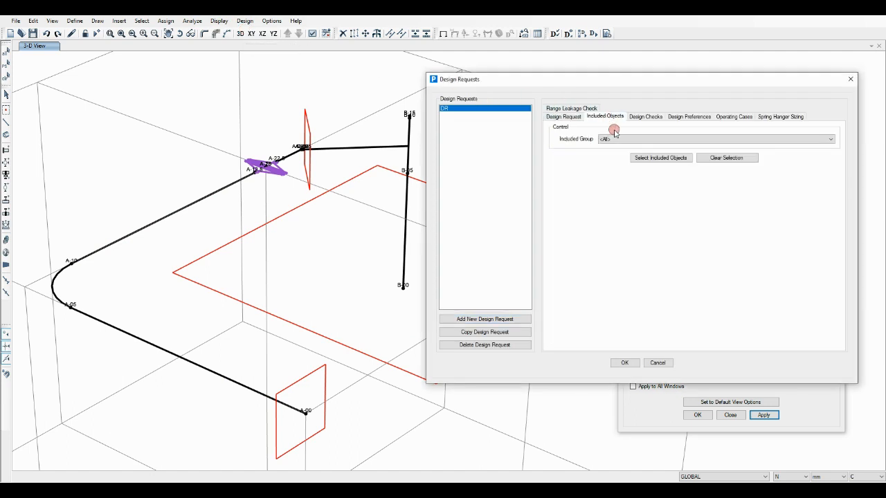
pyautogui.click(623, 140)
pyautogui.click(608, 149)
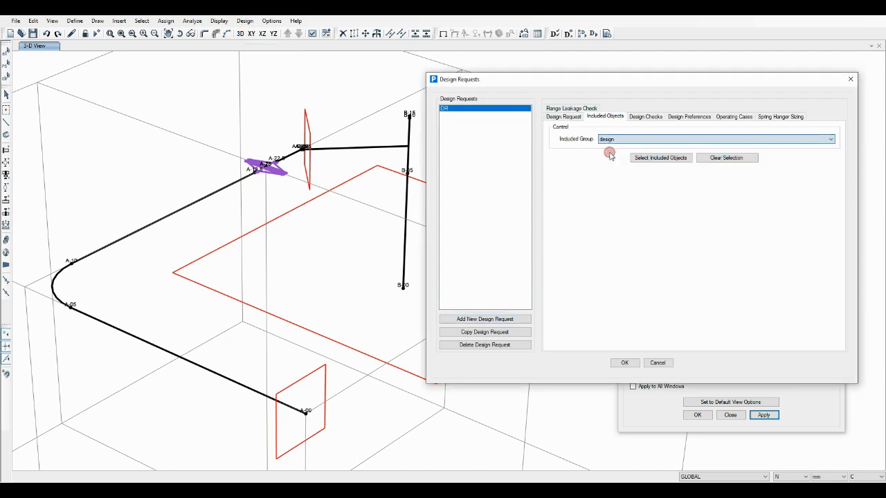
pyautogui.click(671, 159)
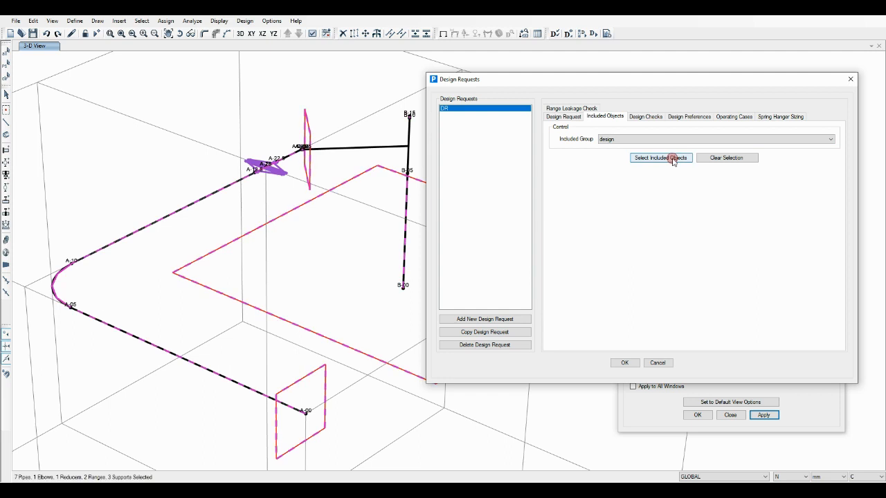
pyautogui.click(710, 157)
pyautogui.click(624, 363)
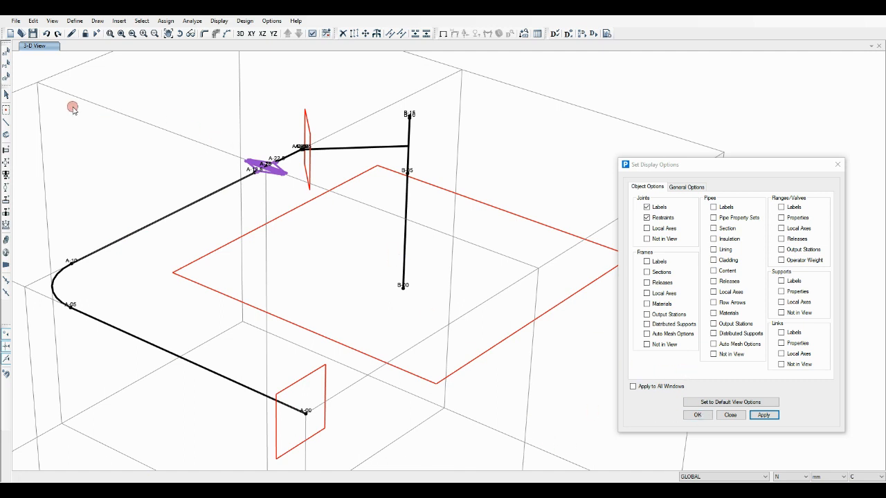
# Assign an absolute temperature load of 250 °C in pattern T1 to all pipes and restore the normal model display
pyautogui.click(6, 52)
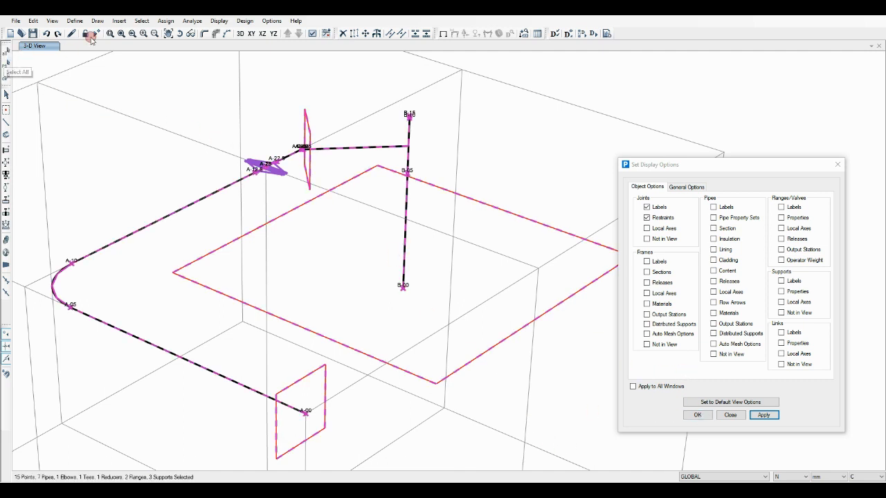
pyautogui.click(160, 22)
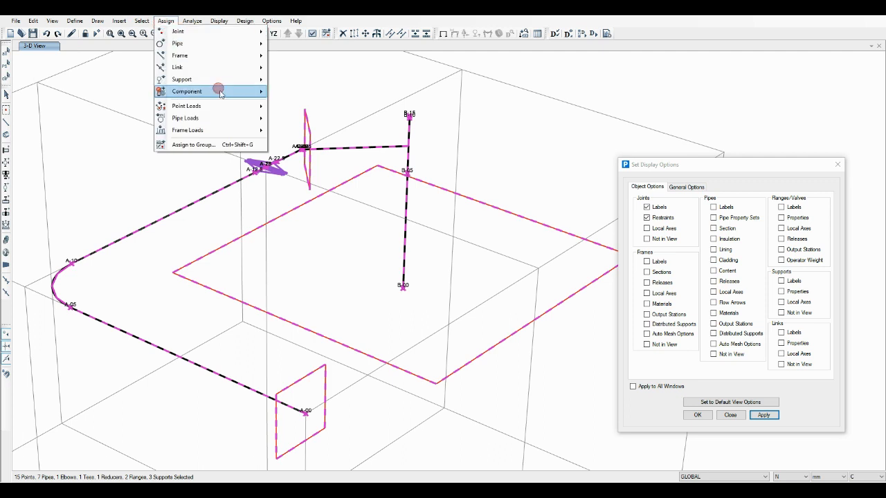
pyautogui.moveTo(238, 119)
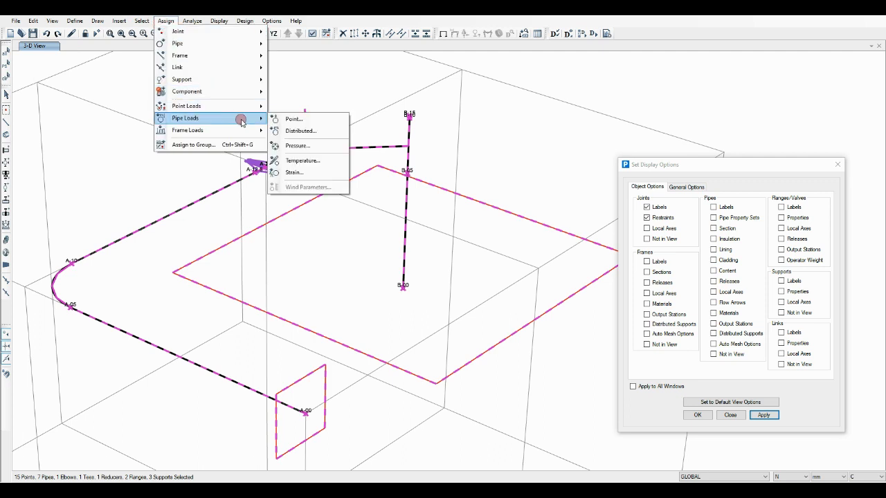
pyautogui.click(313, 161)
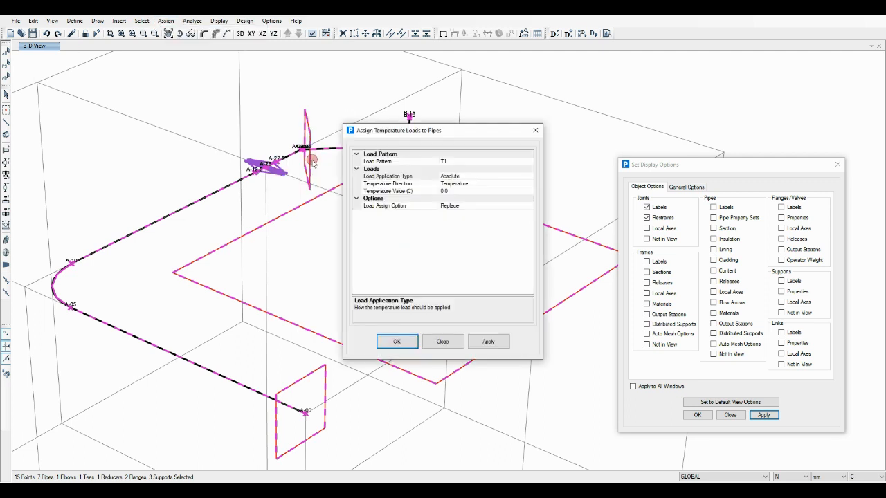
pyautogui.click(412, 191)
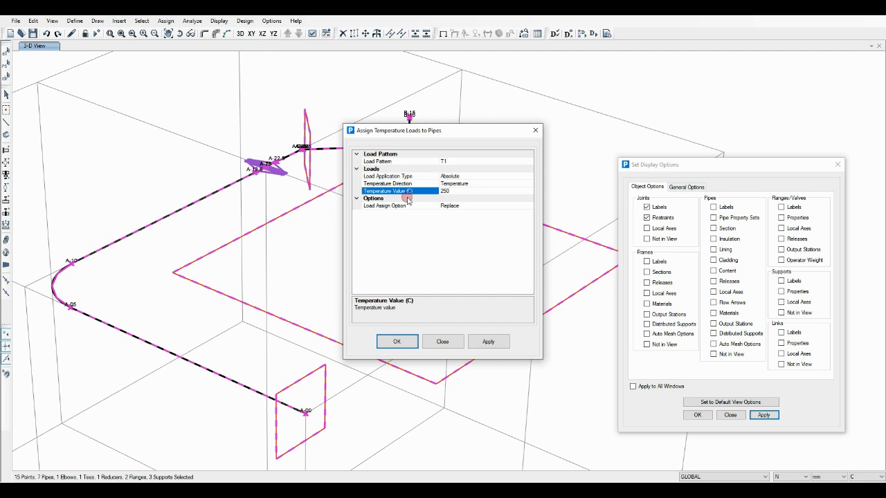
pyautogui.click(396, 342)
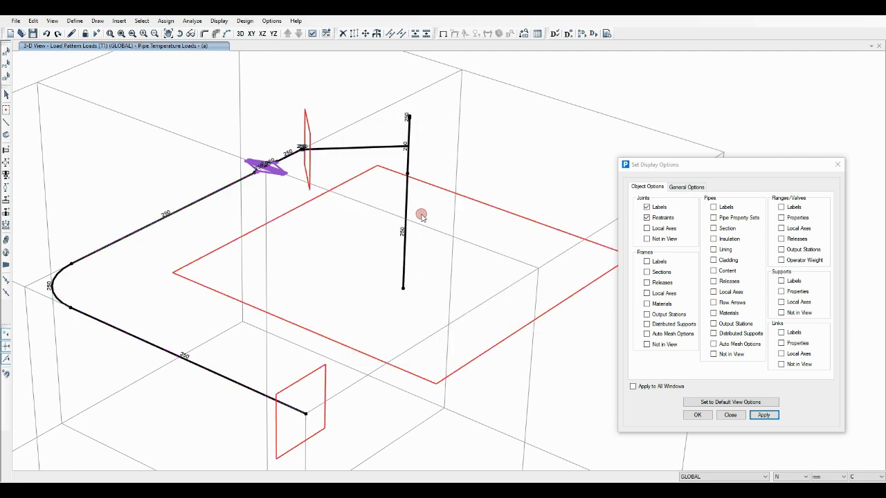
pyautogui.click(764, 414)
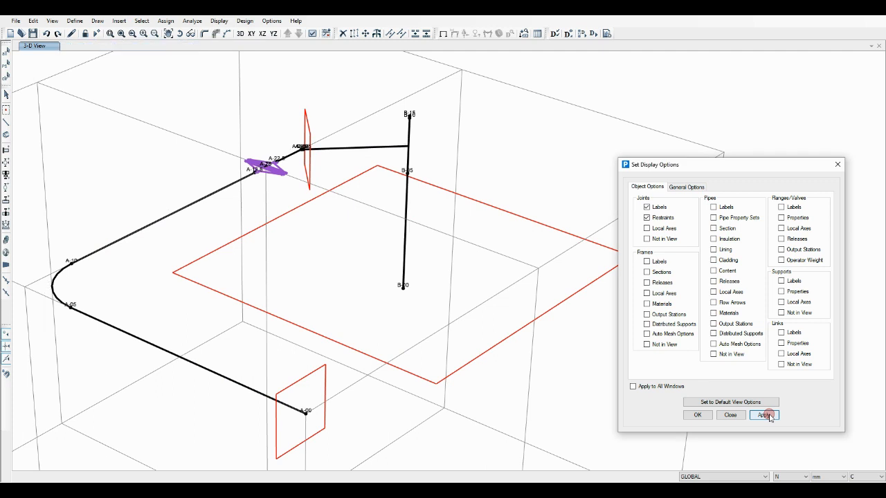
# Show the piping model as rendered solids, run the analysis and design, and close the design log
pyautogui.scroll(-2, 466, 238)
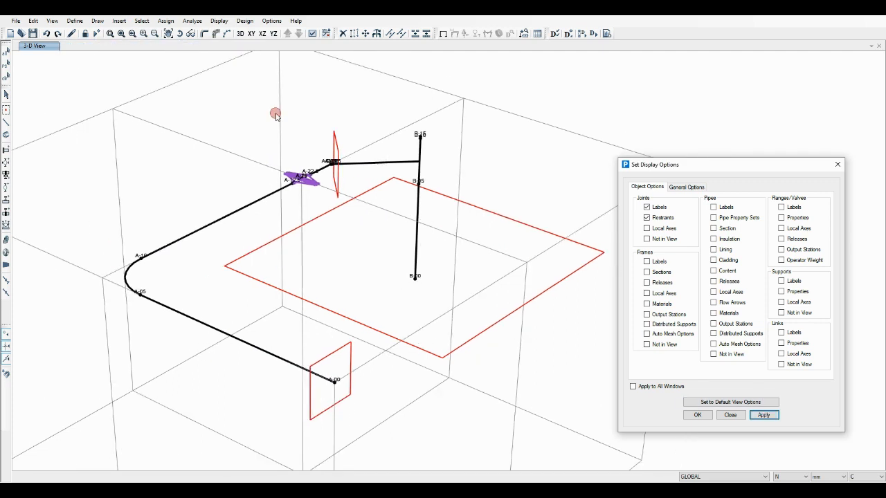
pyautogui.click(194, 35)
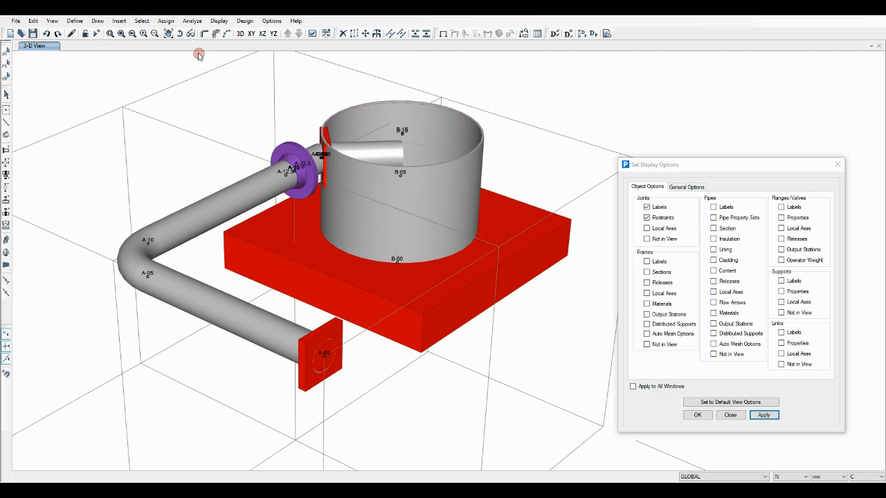
pyautogui.click(97, 34)
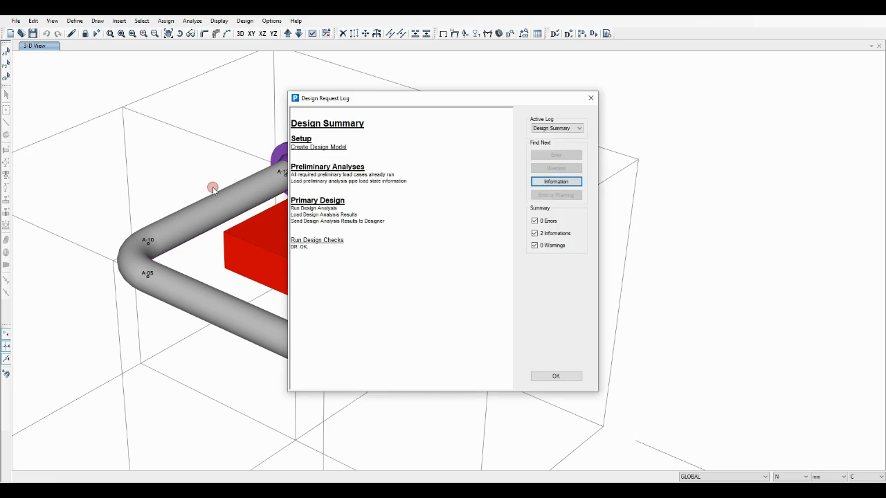
pyautogui.click(560, 378)
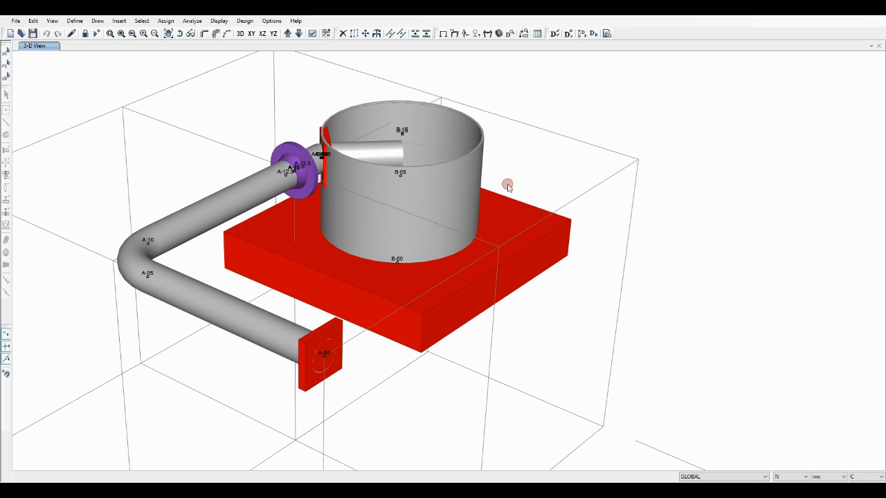
# Display the deformed shape for load case GR->P1 with contours of displacement component UZ
pyautogui.click(454, 35)
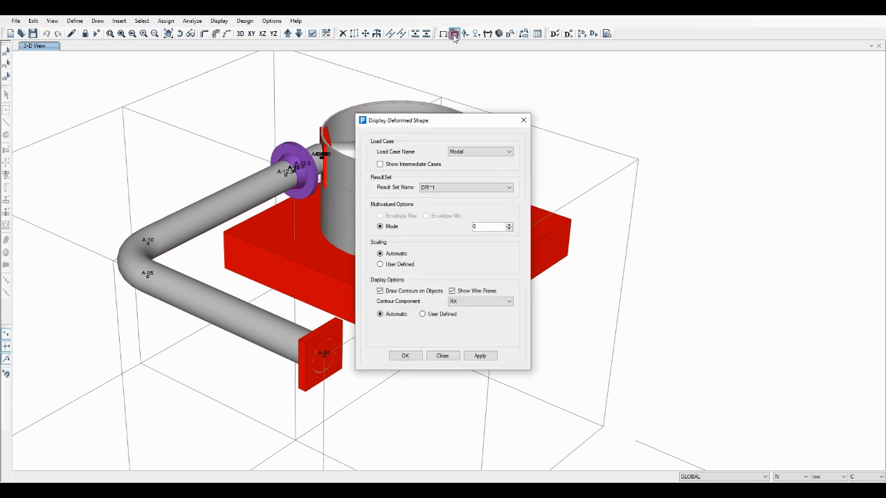
pyautogui.click(483, 151)
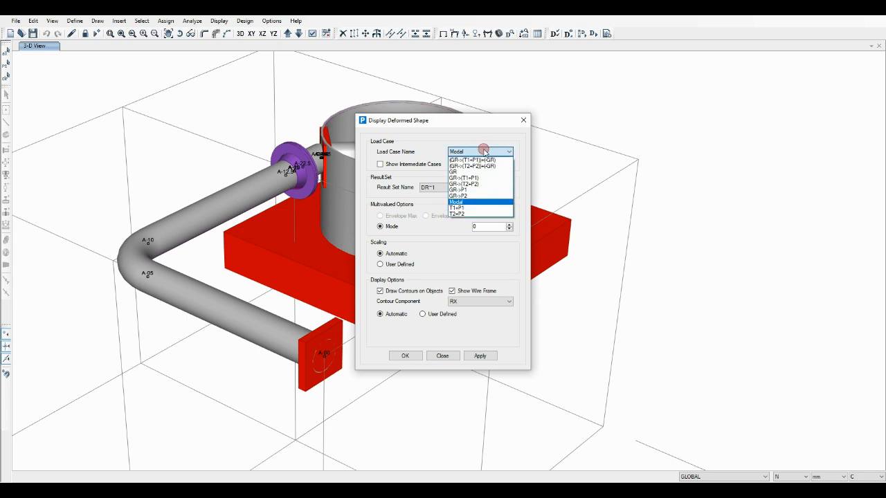
pyautogui.click(472, 189)
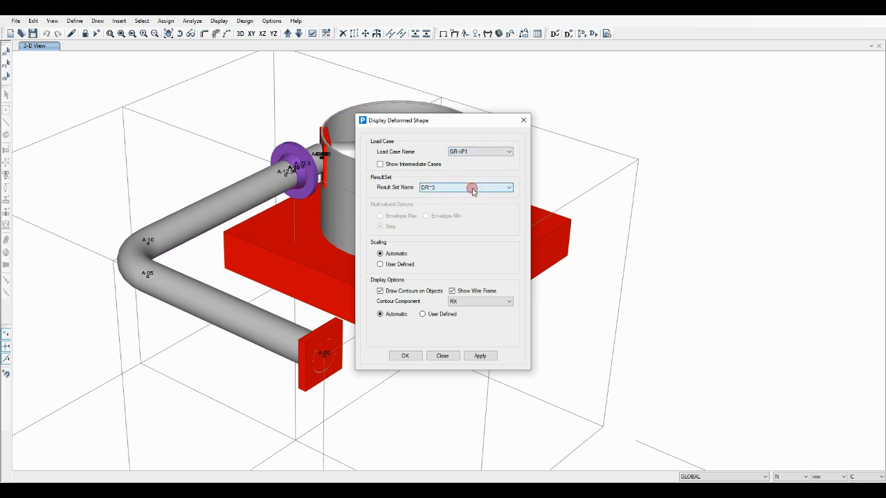
pyautogui.click(468, 303)
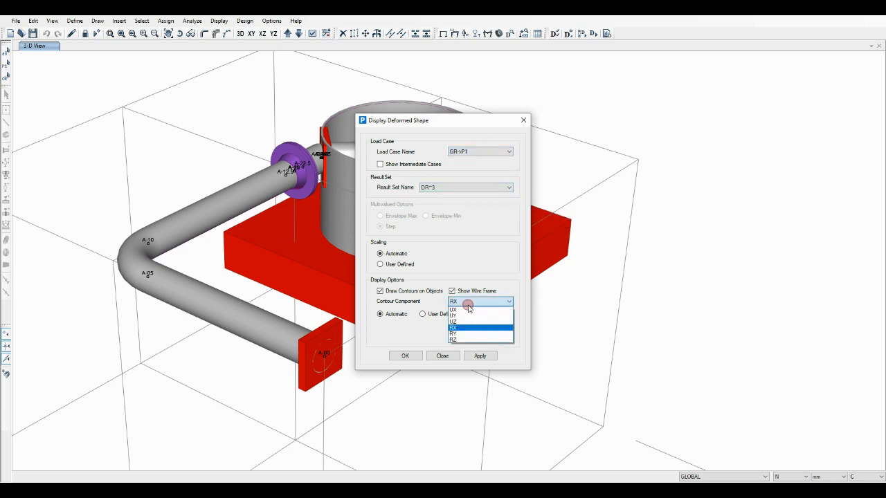
pyautogui.click(461, 322)
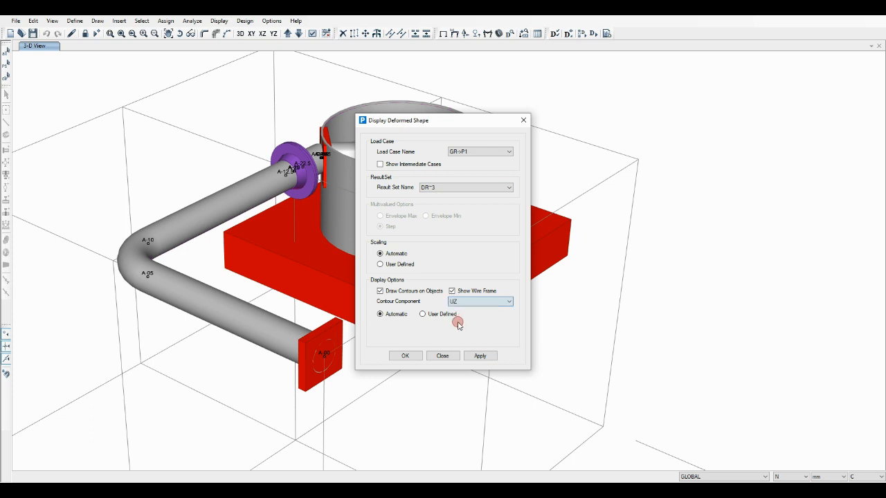
pyautogui.click(406, 357)
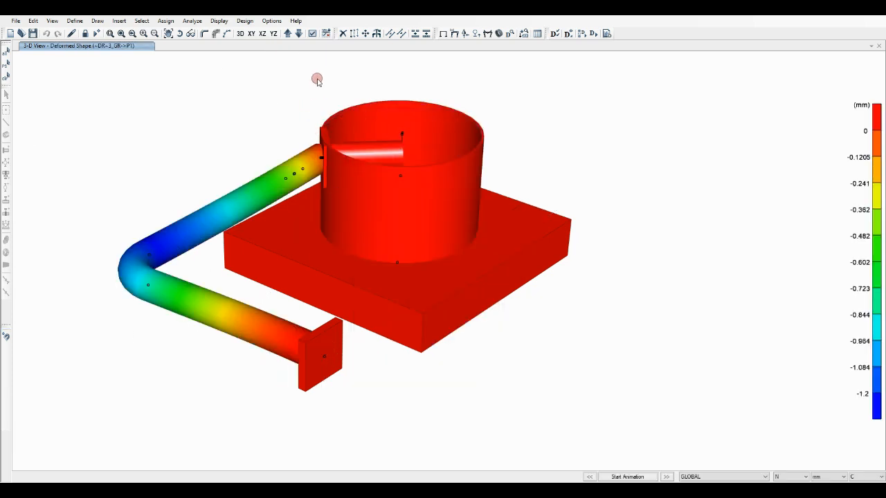
# Show the deformed model as lines and inspect the displacements along the nozzle branch up to the vessel wall
pyautogui.click(227, 34)
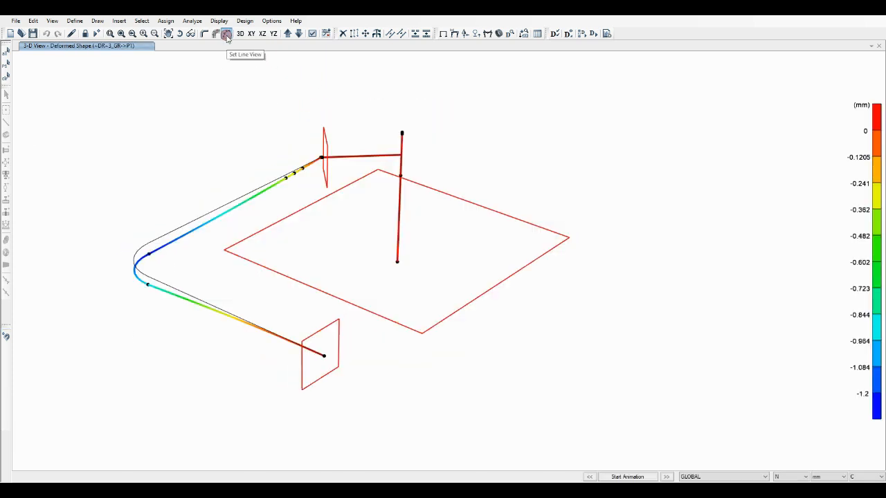
pyautogui.moveTo(398, 158)
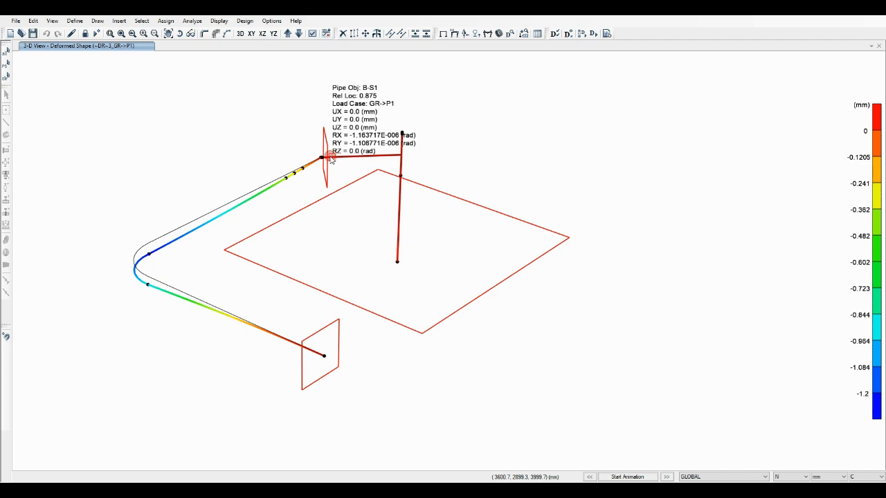
pyautogui.moveTo(327, 158)
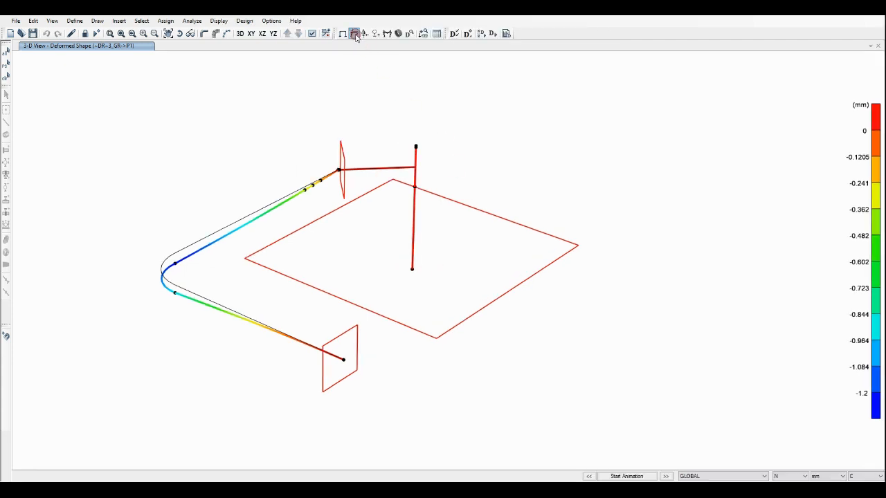
# Change the deformed shape display to load case GR->(T1+P1) with contours of component UY
pyautogui.click(354, 34)
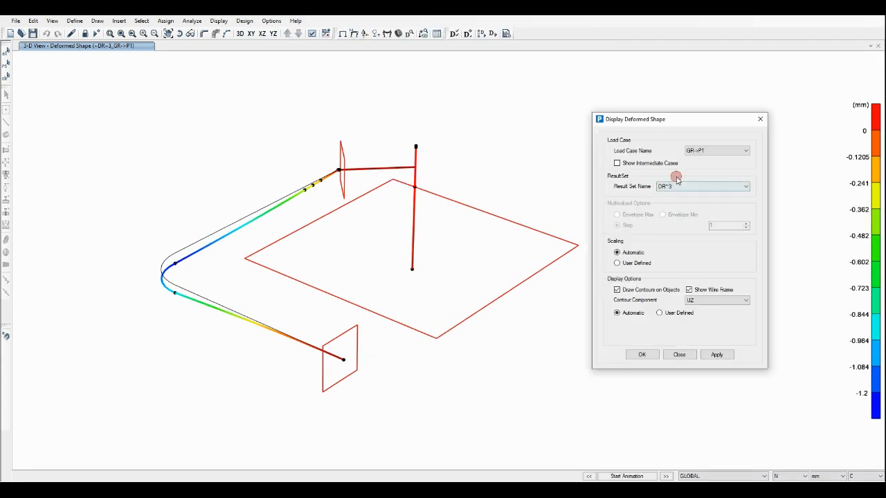
pyautogui.click(716, 150)
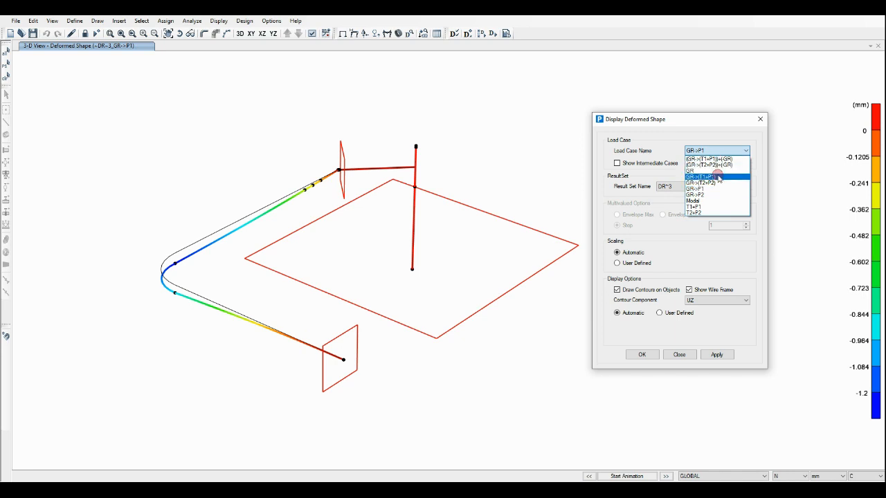
pyautogui.click(718, 177)
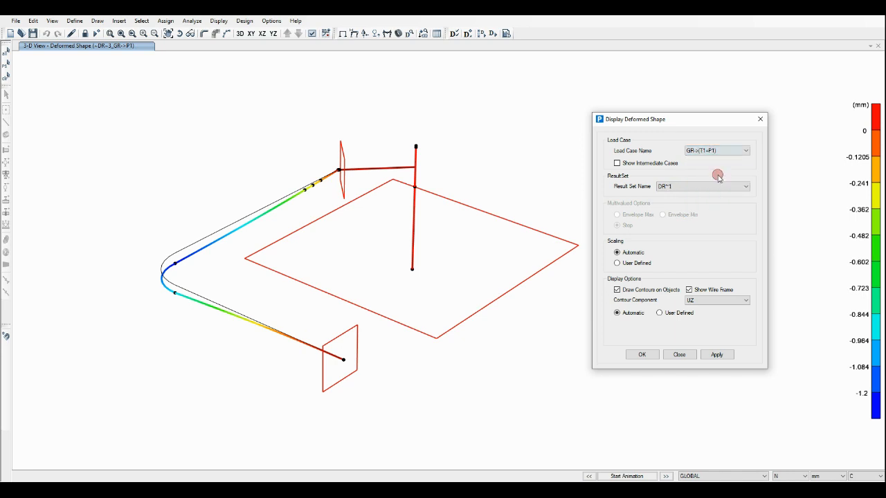
pyautogui.click(732, 302)
pyautogui.click(727, 314)
pyautogui.click(719, 356)
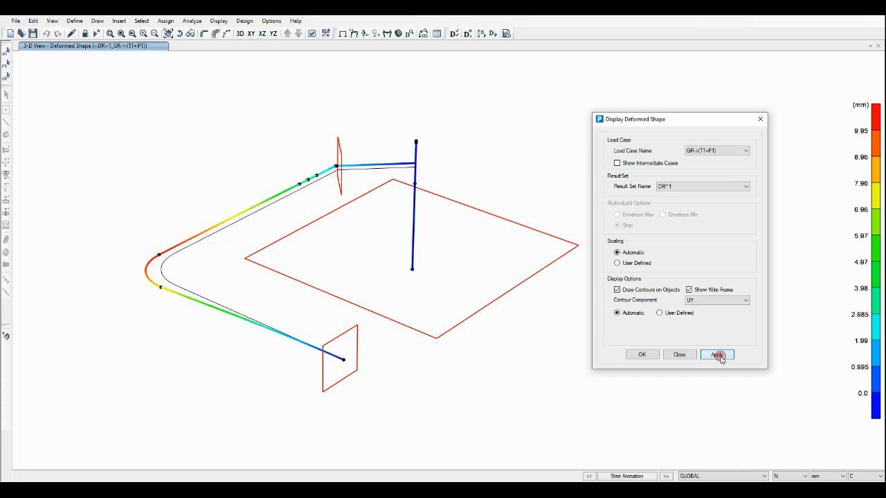
pyautogui.click(645, 356)
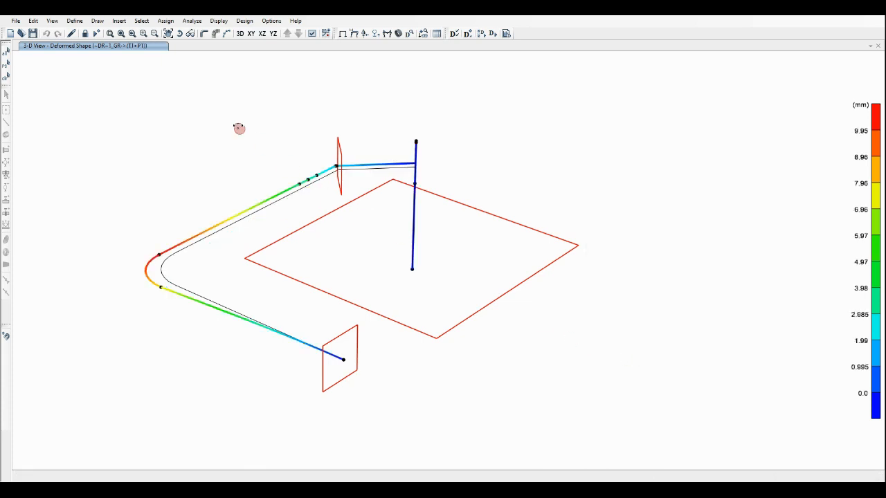
# Examine the nozzle-to-vessel connection up close and read the displacements at the pipe-side end of its short flexible link
pyautogui.click(177, 34)
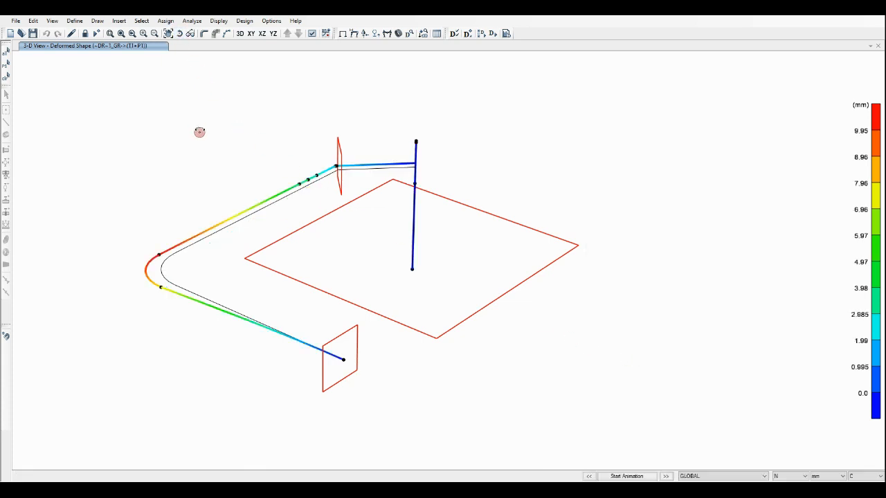
pyautogui.moveTo(198, 132); pyautogui.dragTo(301, 346)
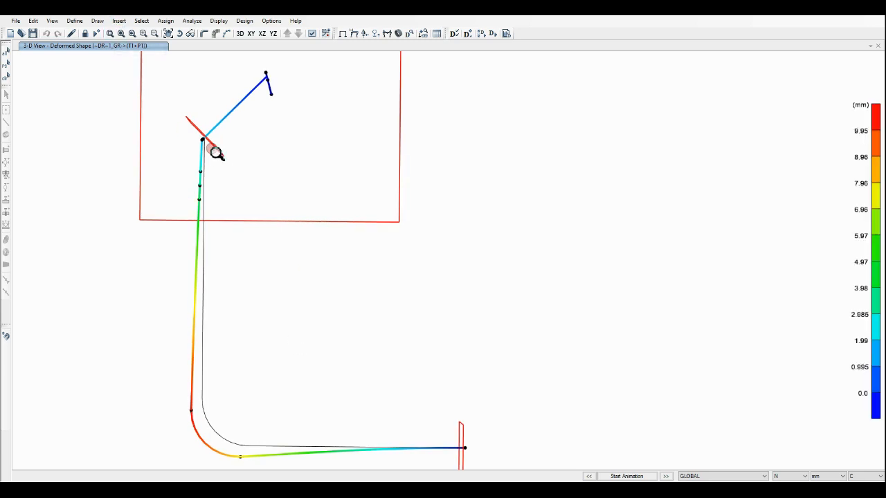
pyautogui.moveTo(193, 132); pyautogui.dragTo(211, 145)
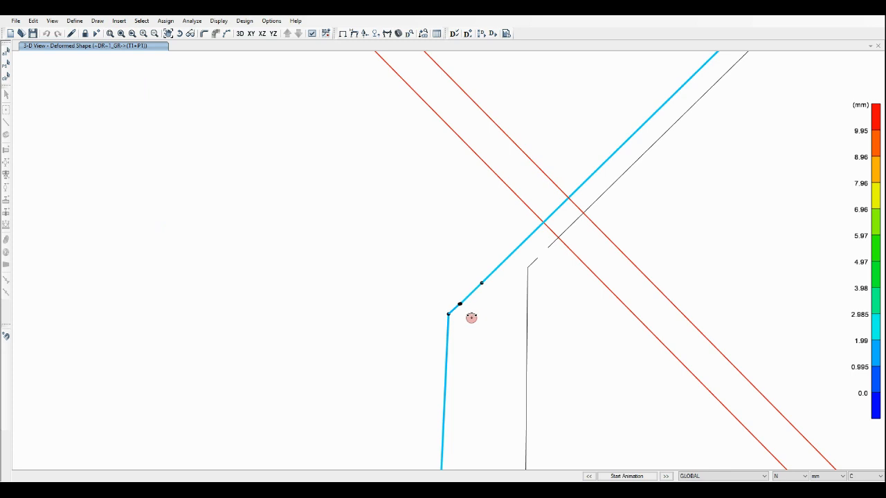
pyautogui.scroll(20, 475, 328)
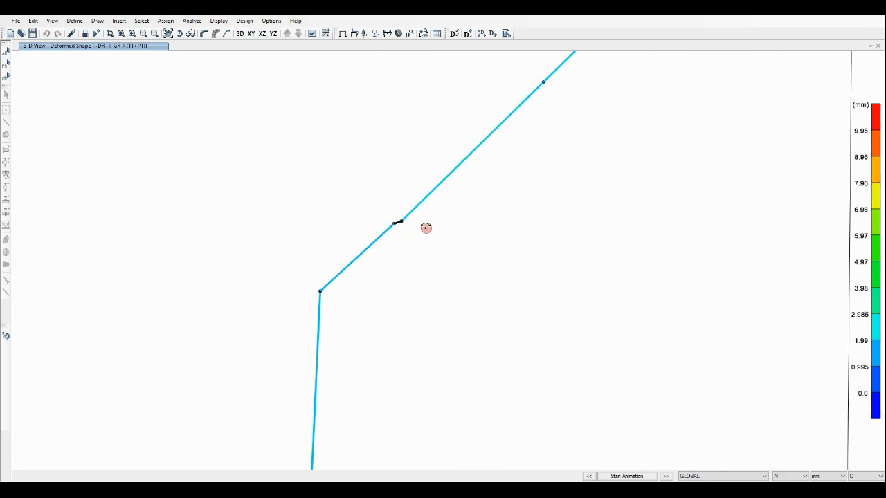
pyautogui.scroll(5, 426, 228)
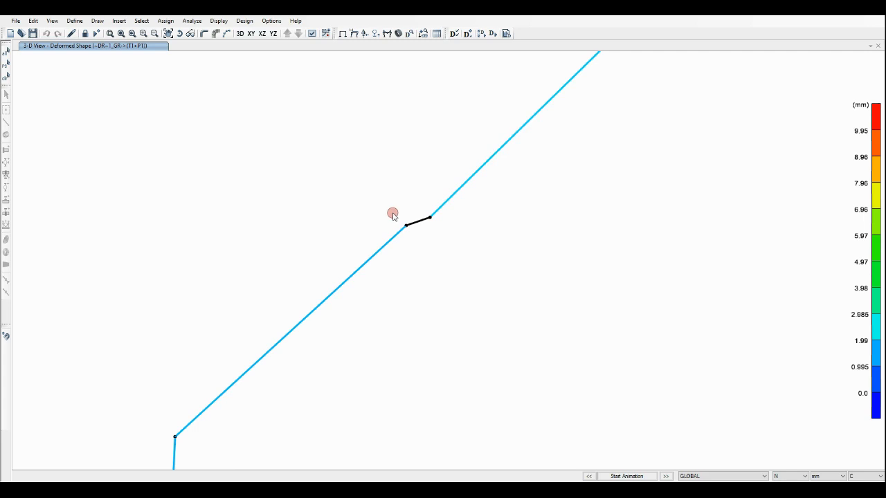
pyautogui.moveTo(406, 226)
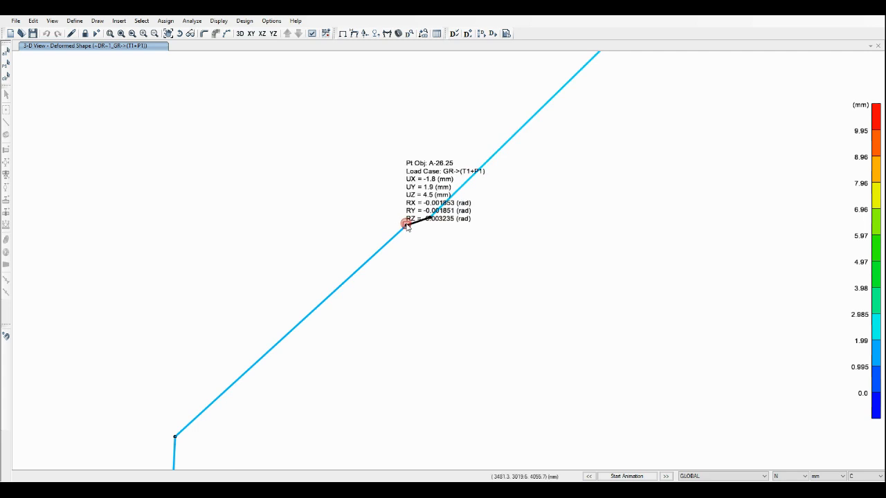